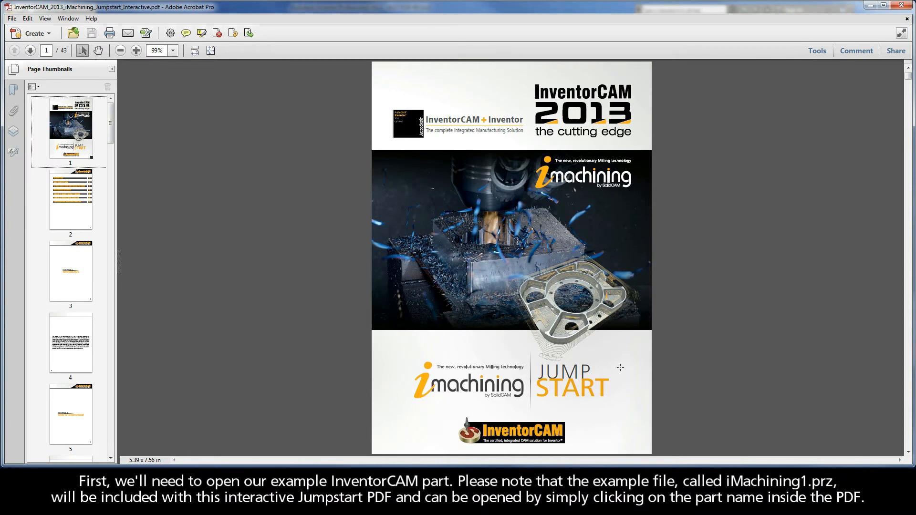
Step: Go to Exercise #2 in the Jumpstart PDF and open the linked example file IMACHINING1_IV.prz in Inventor
{"action": "scroll", "coordinate": [596, 374], "scroll_direction": "down", "scroll_amount": 1}
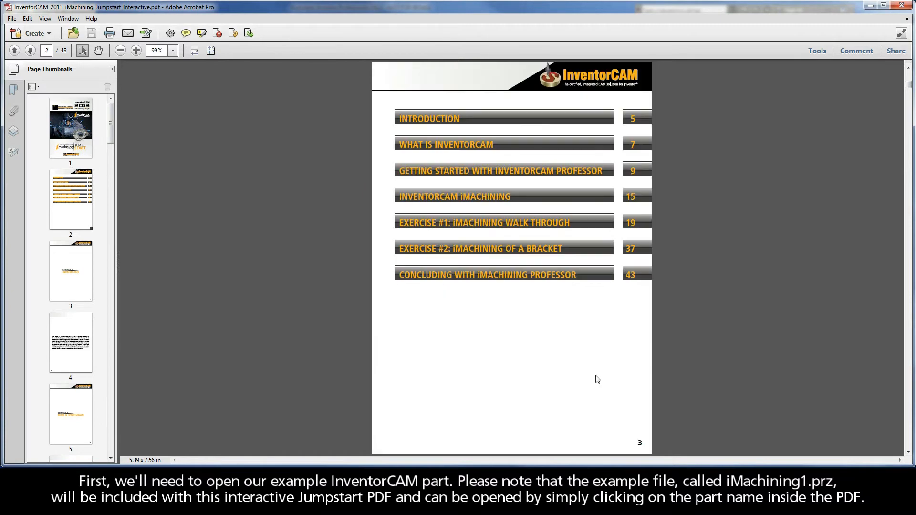
{"action": "left_click", "coordinate": [533, 249]}
{"action": "scroll", "coordinate": [532, 255], "scroll_direction": "down", "scroll_amount": 1}
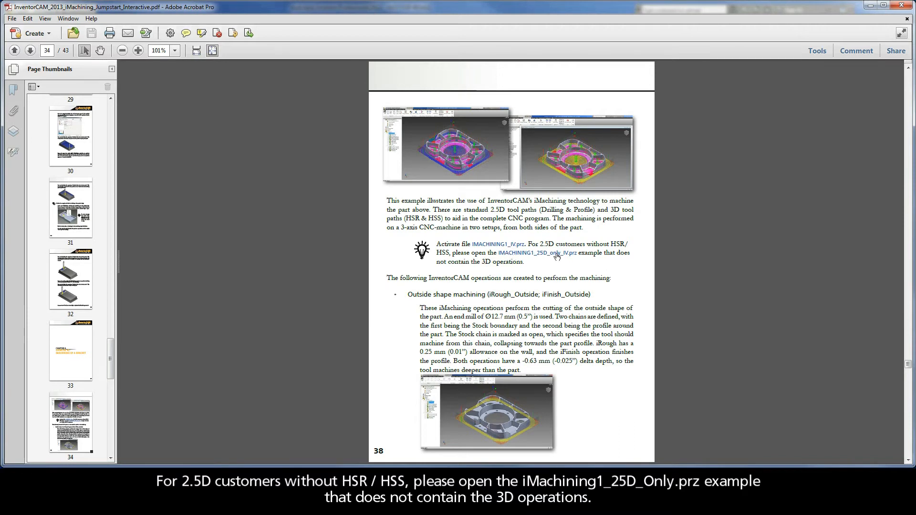
{"action": "left_click", "coordinate": [495, 245]}
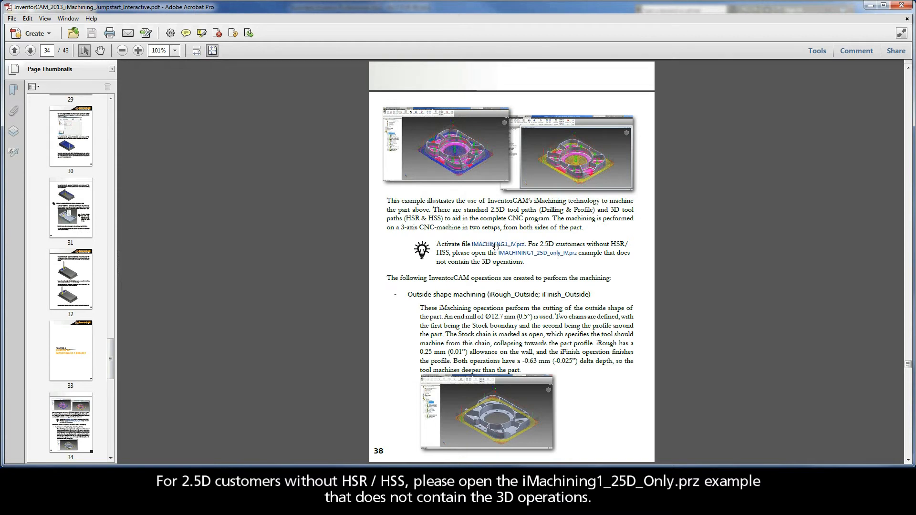
{"action": "left_click", "coordinate": [497, 291]}
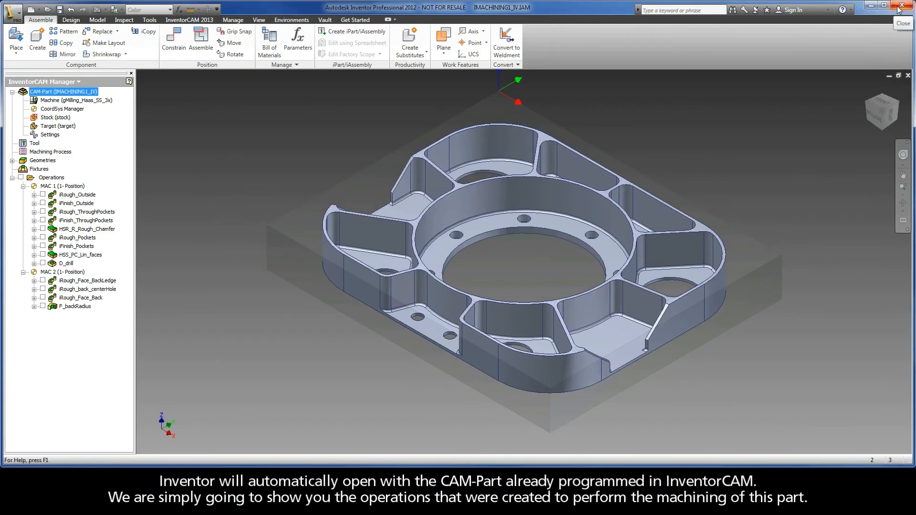
Step: Show and hide the tool paths of all operations, and highlight the iRough_Outside and iFinish_Outside operations
{"action": "left_click", "coordinate": [21, 178]}
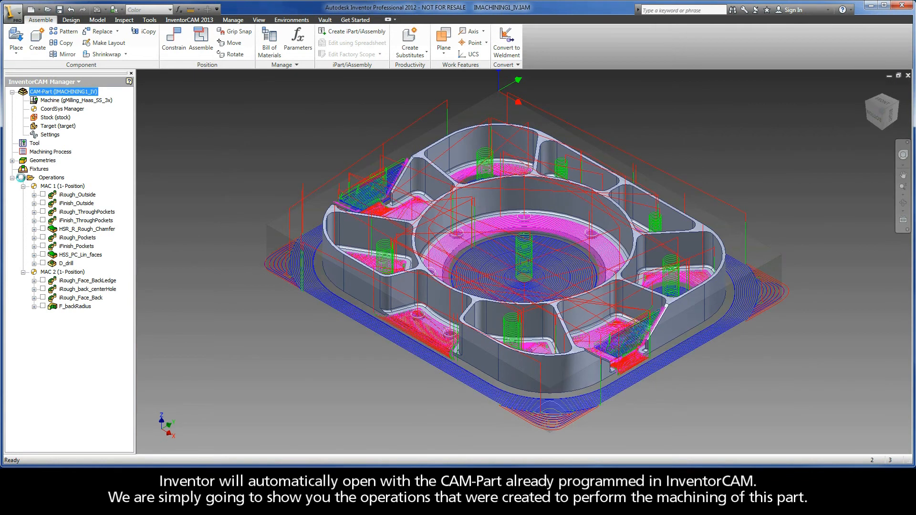
{"action": "left_click", "coordinate": [21, 178]}
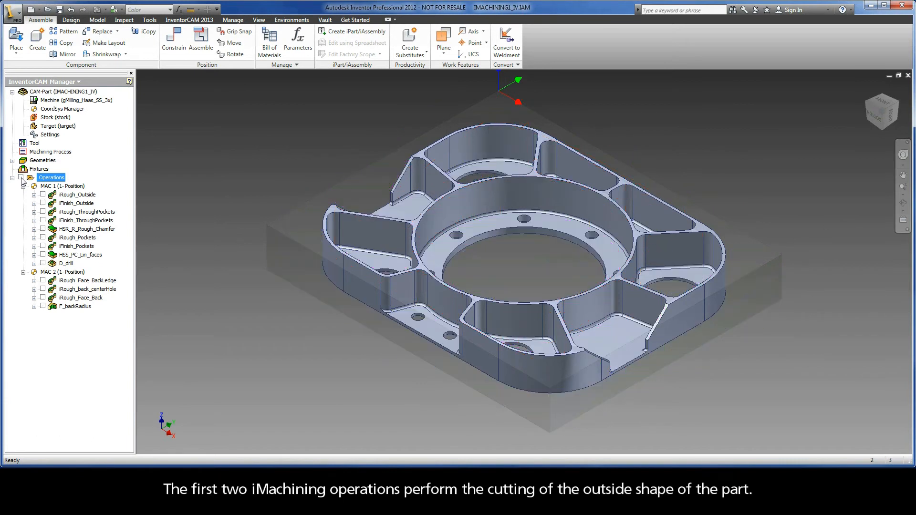
{"action": "left_click", "coordinate": [68, 195]}
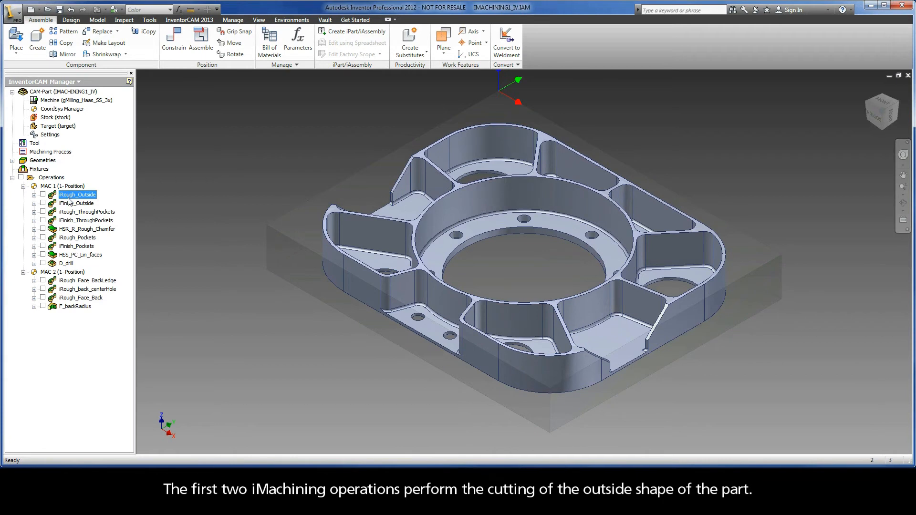
{"action": "left_click", "coordinate": [68, 204], "text": "shift"}
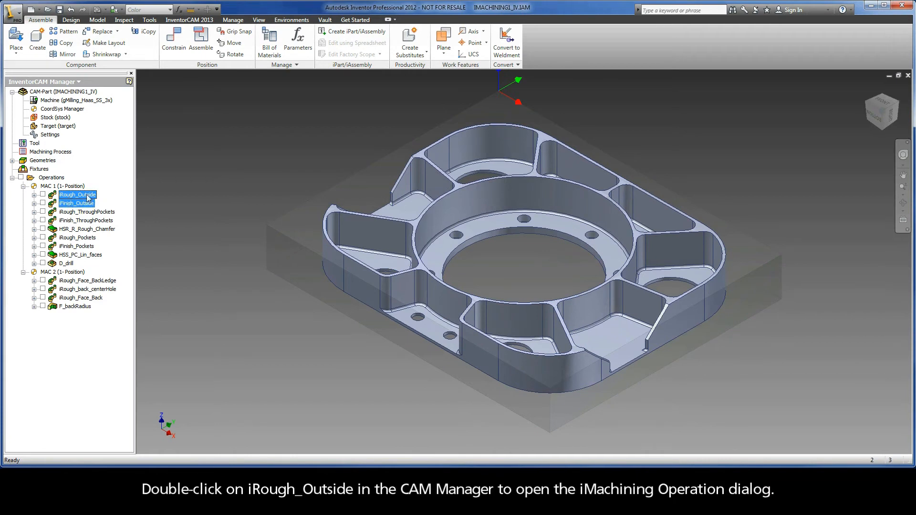
Step: Open the iRough_Outside operation and display the chains of its Outside geometry on the model
{"action": "left_click", "coordinate": [87, 197]}
{"action": "double_click", "coordinate": [86, 195]}
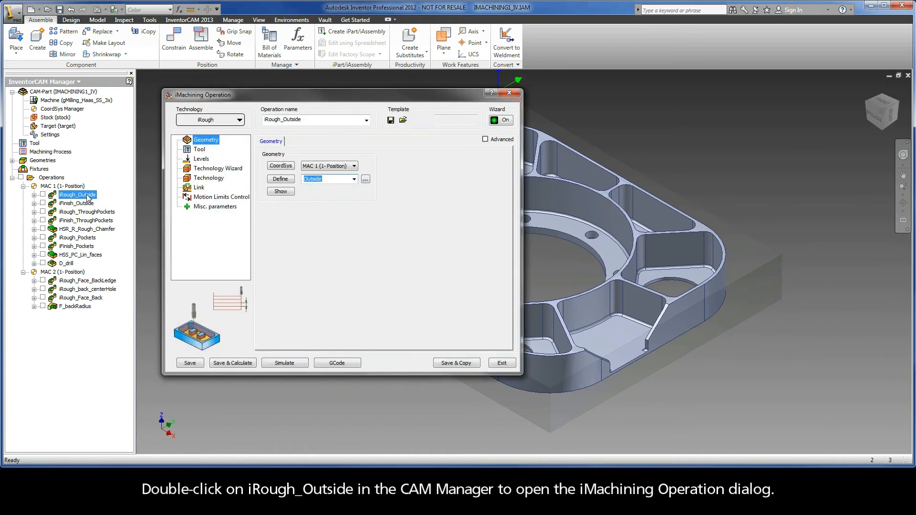
{"action": "left_click", "coordinate": [273, 191]}
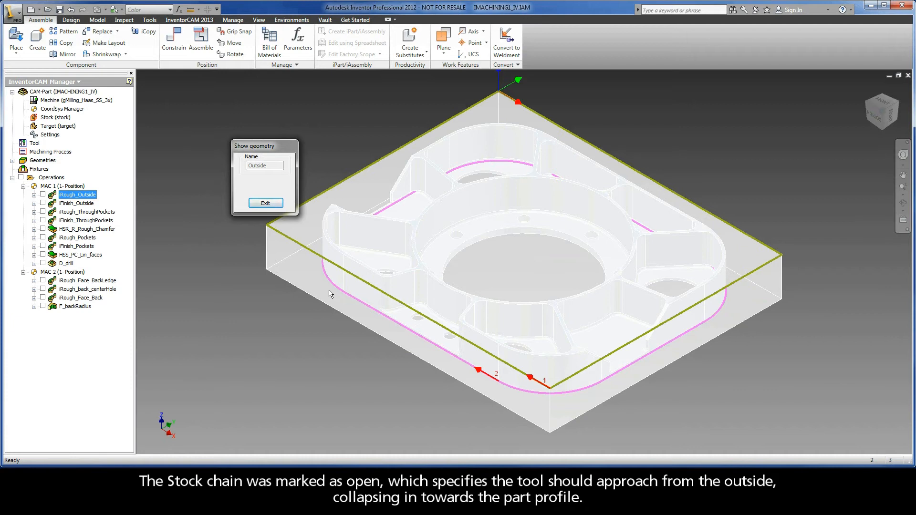
{"action": "left_click", "coordinate": [265, 203]}
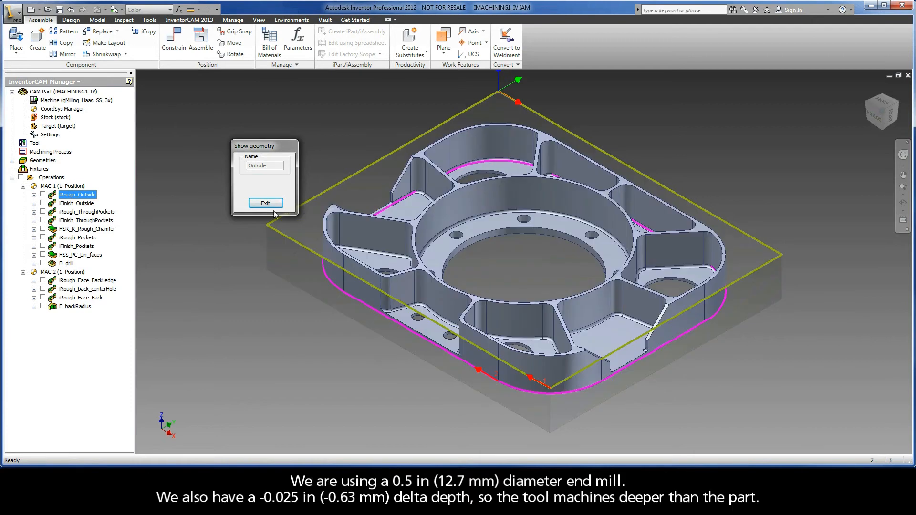
Step: Review the iRough_Outside operation's tool, pocket depth delta and wall offset
{"action": "left_click", "coordinate": [200, 149]}
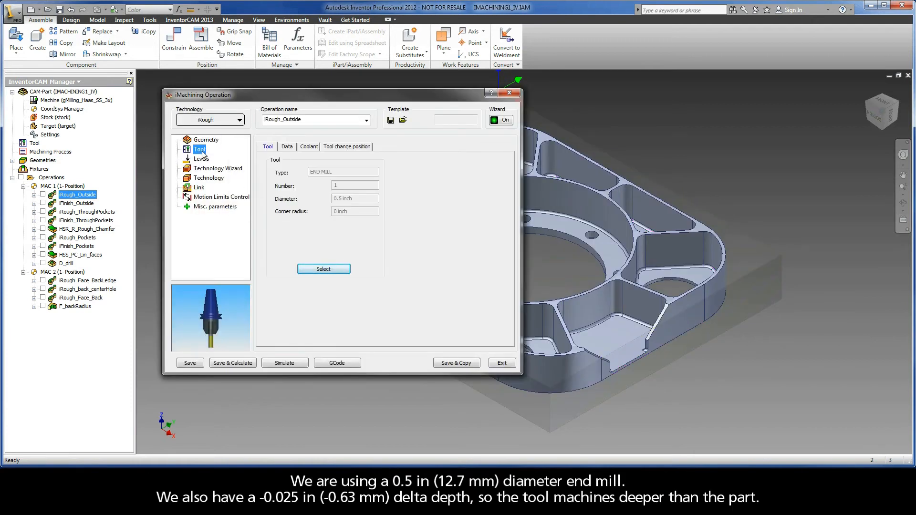
{"action": "left_click", "coordinate": [201, 159]}
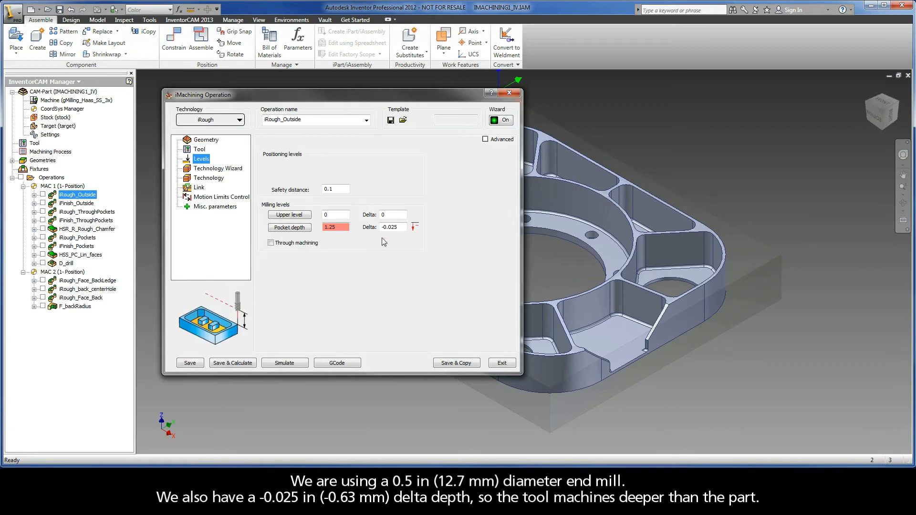
{"action": "left_click_drag", "start_coordinate": [404, 227], "coordinate": [360, 230]}
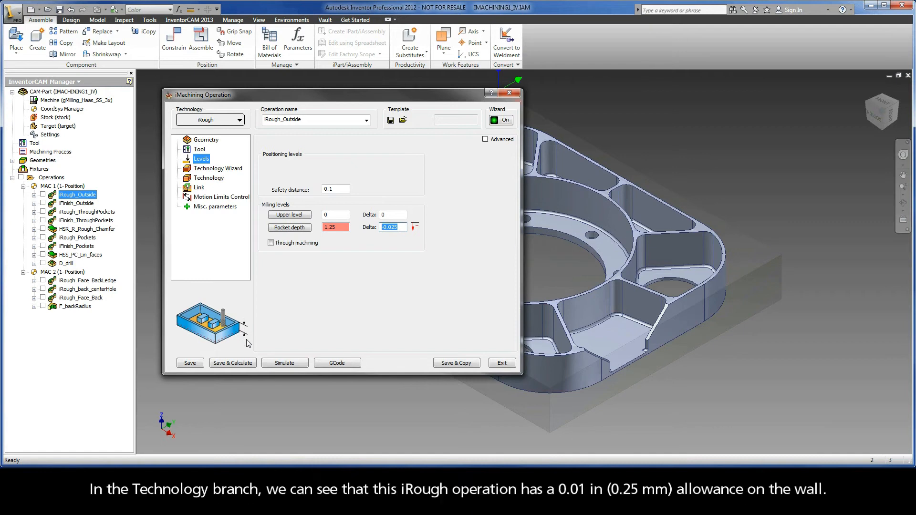
{"action": "left_click", "coordinate": [209, 178]}
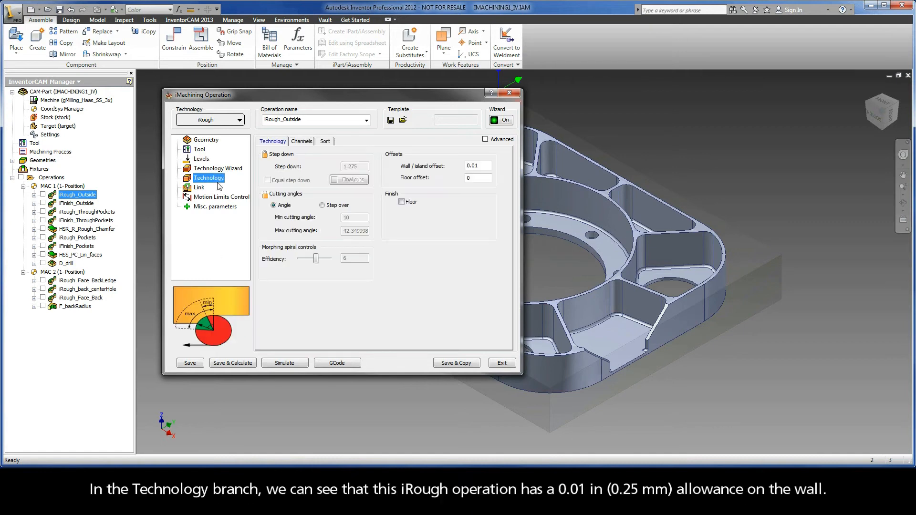
{"action": "left_click_drag", "start_coordinate": [489, 165], "coordinate": [457, 167]}
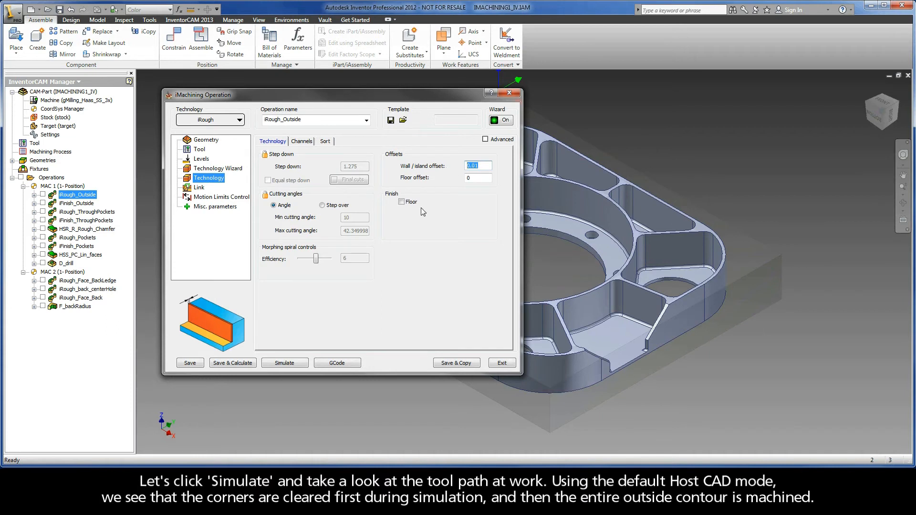
Step: Simulate the iRough_Outside tool path in Host CAD mode at a reduced simulation speed
{"action": "left_click", "coordinate": [289, 363]}
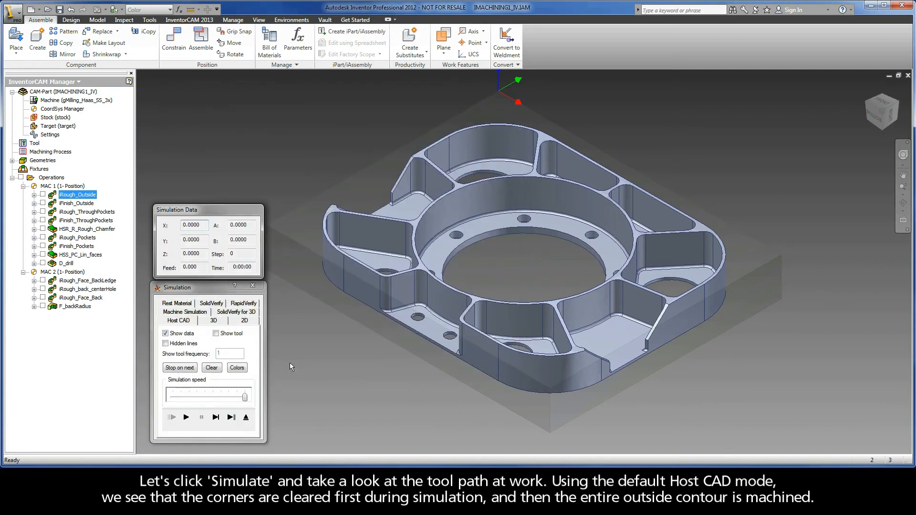
{"action": "left_click_drag", "start_coordinate": [247, 399], "coordinate": [221, 398]}
{"action": "left_click", "coordinate": [186, 418]}
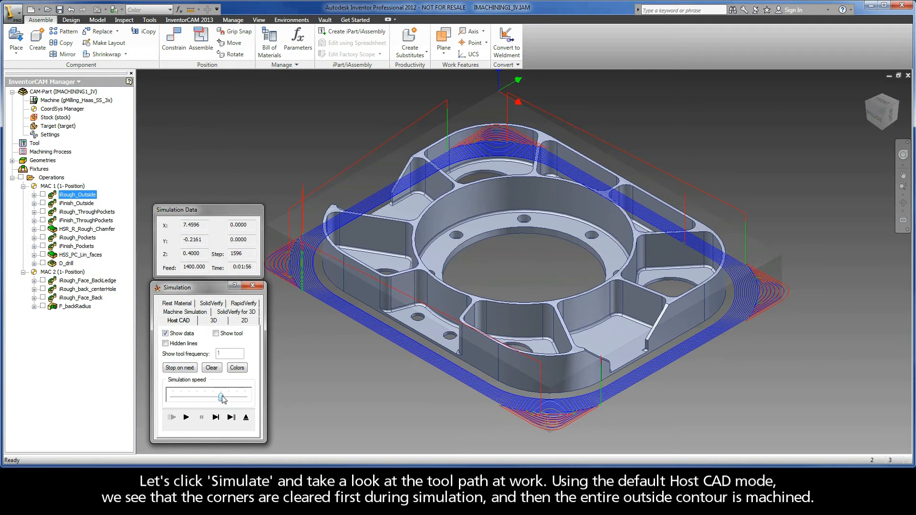
Step: Simulate iRough_Outside in SolidVerify mode at a slightly reduced speed and exit the simulation and the operation
{"action": "left_click", "coordinate": [212, 304]}
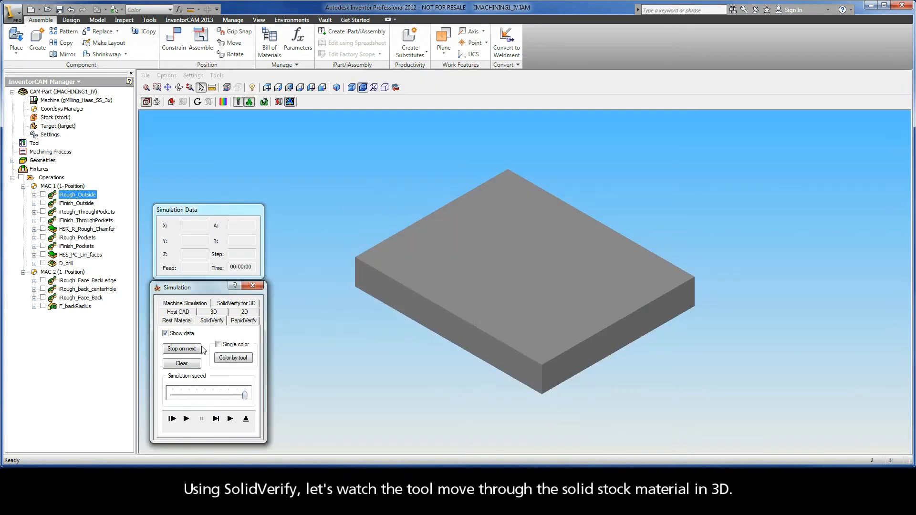
{"action": "mouse_move", "coordinate": [245, 395]}
{"action": "left_mouse_down"}
{"action": "mouse_move", "coordinate": [220, 395]}
{"action": "mouse_move", "coordinate": [237, 395]}
{"action": "left_mouse_up"}
{"action": "left_click", "coordinate": [186, 420]}
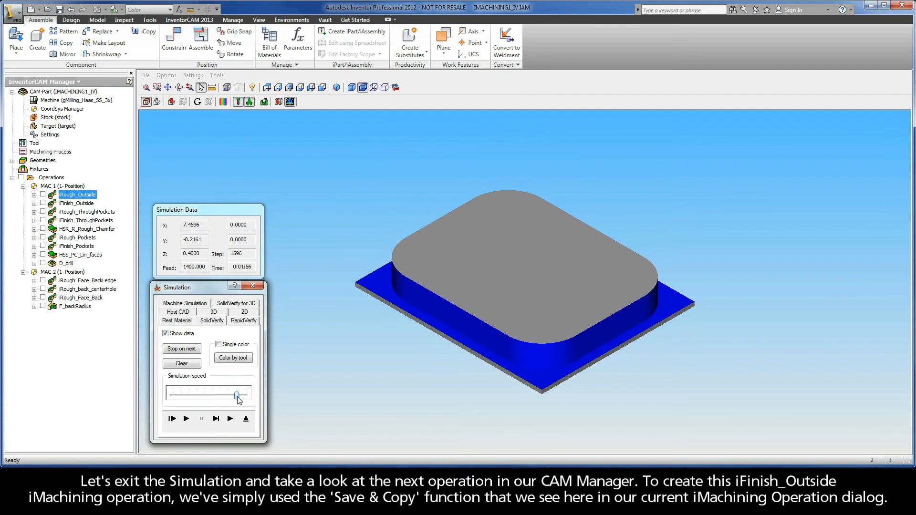
{"action": "left_click", "coordinate": [246, 421]}
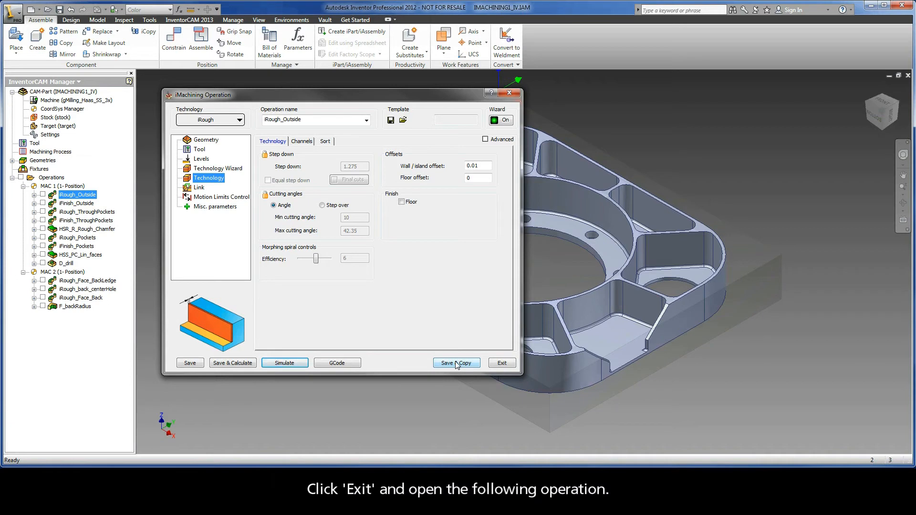
{"action": "left_click", "coordinate": [498, 363]}
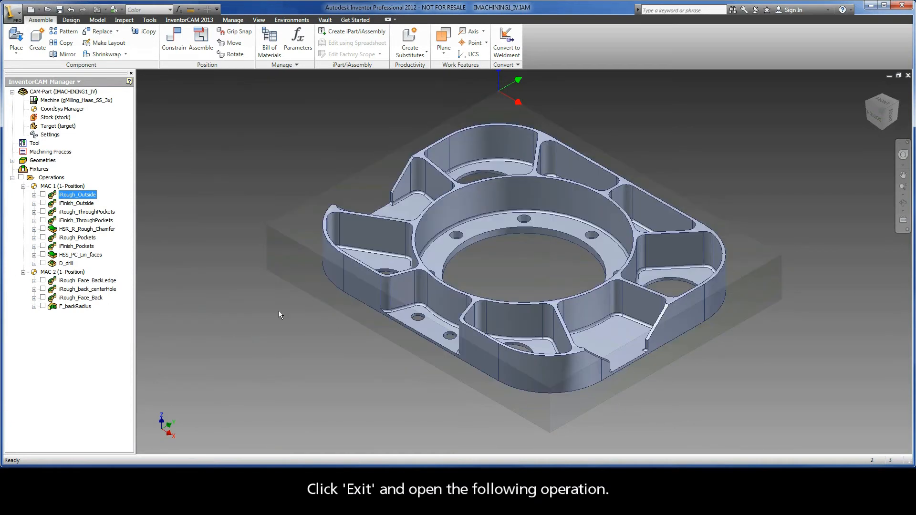
Step: Open the iFinish_Outside operation and review its rest data, wall offset, tool and pocket depth delta
{"action": "double_click", "coordinate": [73, 203]}
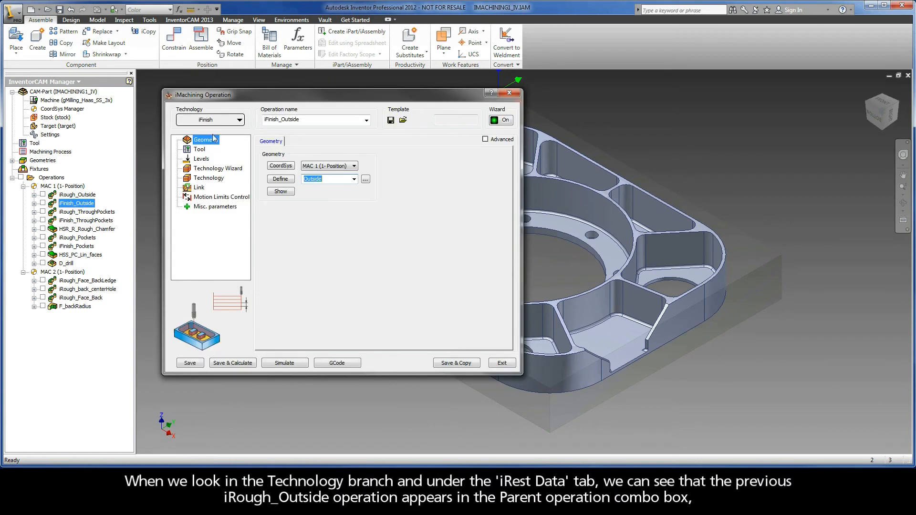
{"action": "left_click", "coordinate": [210, 179]}
{"action": "left_click", "coordinate": [322, 143]}
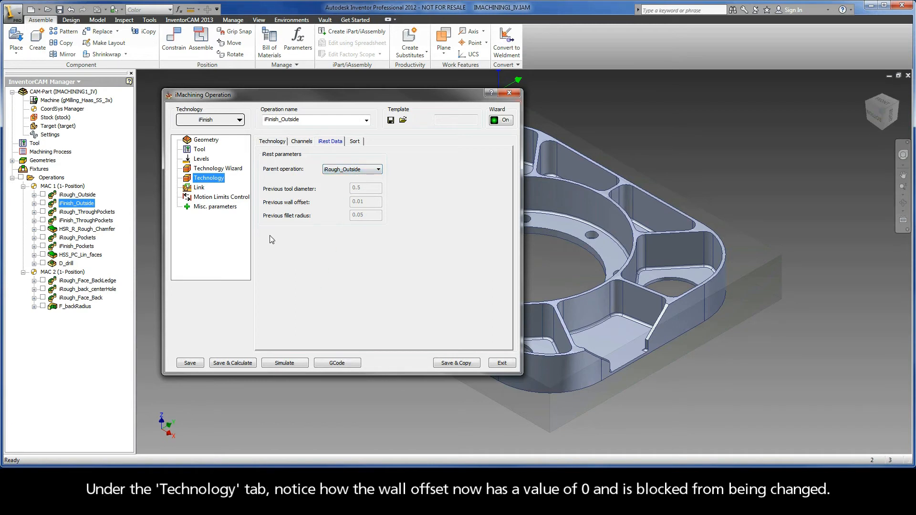
{"action": "left_click", "coordinate": [271, 141]}
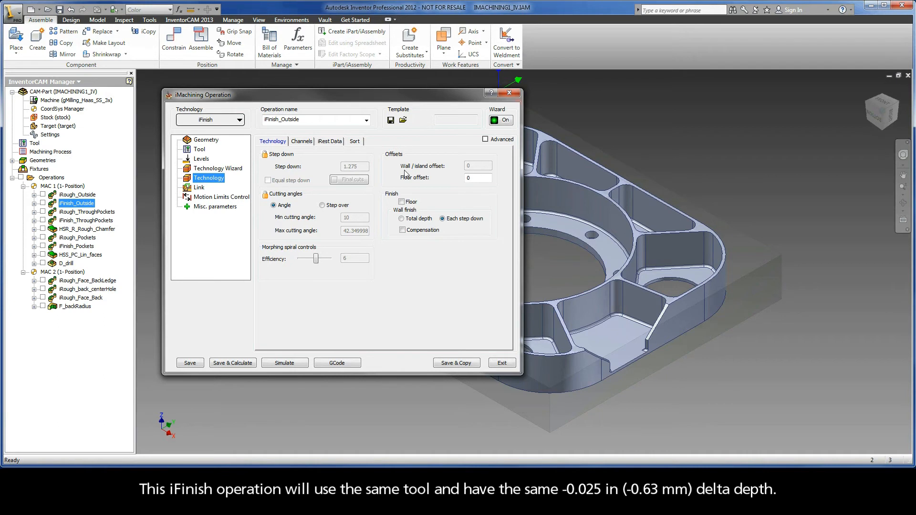
{"action": "left_click", "coordinate": [199, 150]}
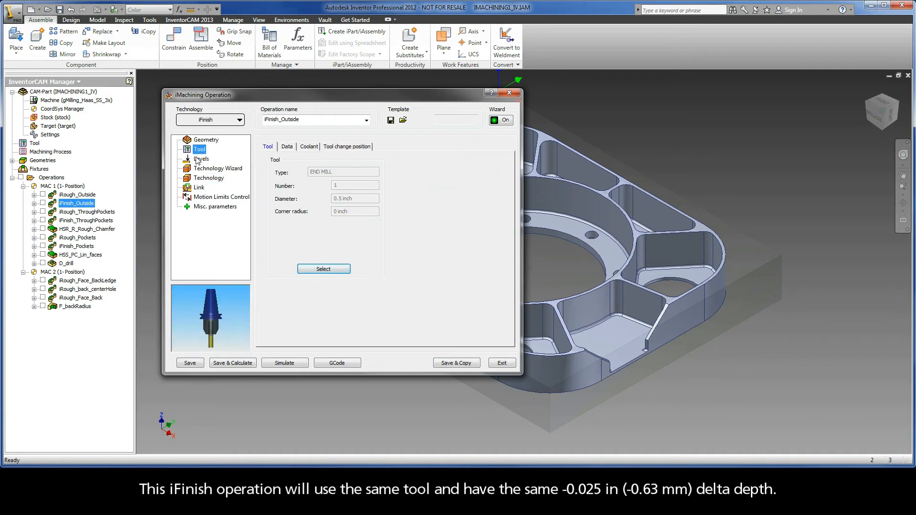
{"action": "left_click", "coordinate": [197, 160]}
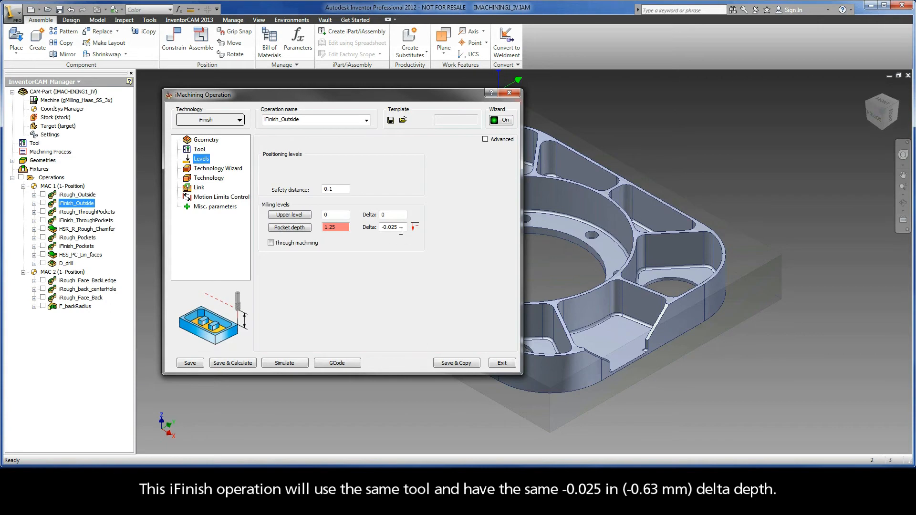
{"action": "left_click_drag", "start_coordinate": [403, 228], "coordinate": [369, 226]}
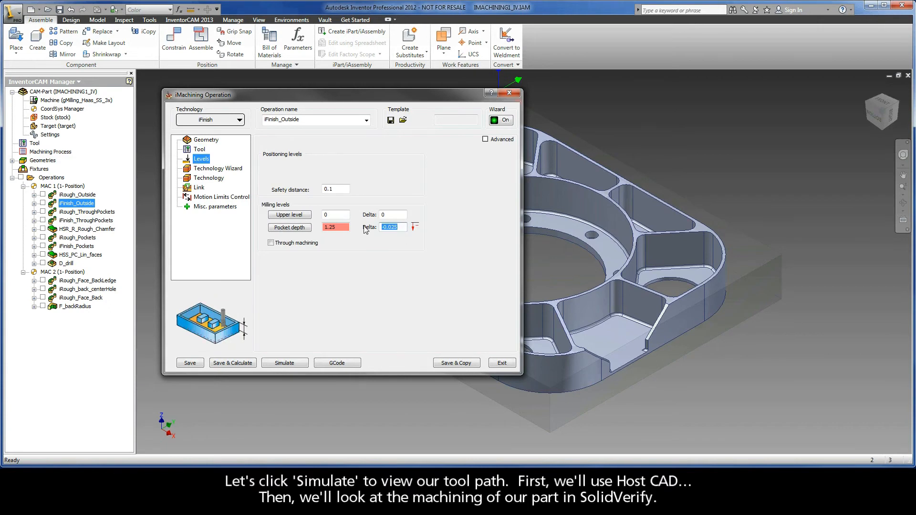
Step: Simulate the iFinish_Outside tool path in Host CAD mode at a reduced simulation speed
{"action": "left_click", "coordinate": [289, 363]}
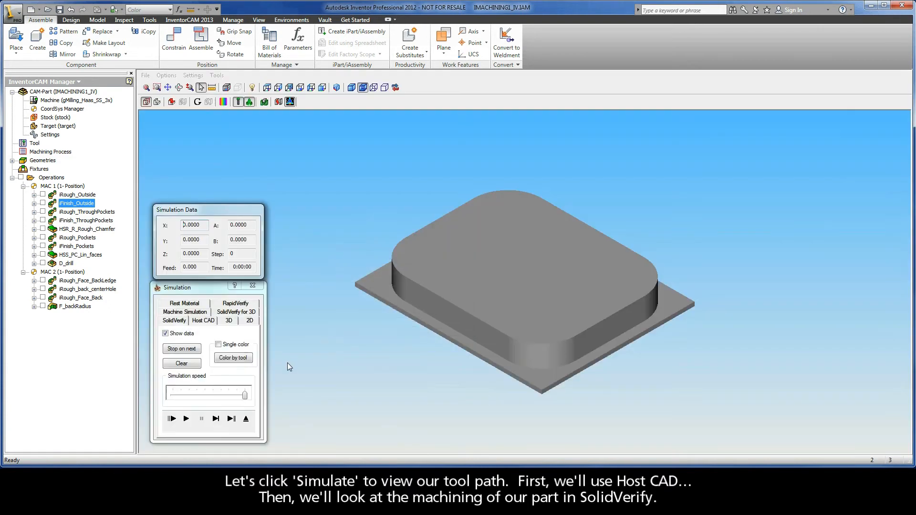
{"action": "left_click", "coordinate": [205, 321]}
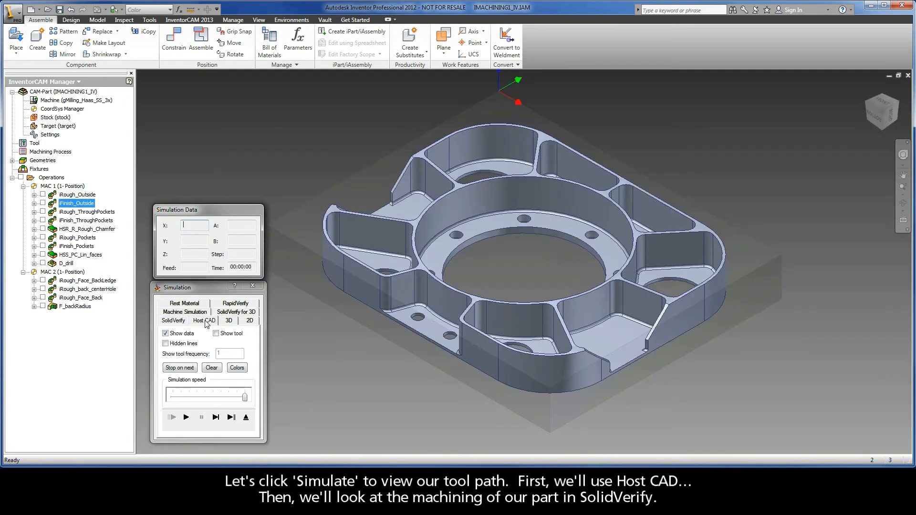
{"action": "left_click_drag", "start_coordinate": [244, 397], "coordinate": [221, 397]}
{"action": "left_click", "coordinate": [186, 417]}
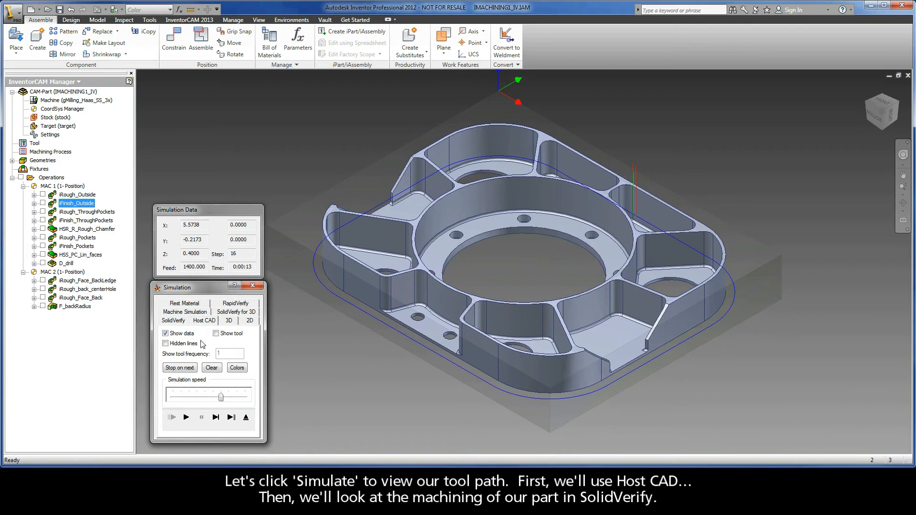
Step: Simulate iFinish_Outside on the solid stock in SolidVerify mode and exit the simulation and the operation
{"action": "left_click", "coordinate": [178, 322]}
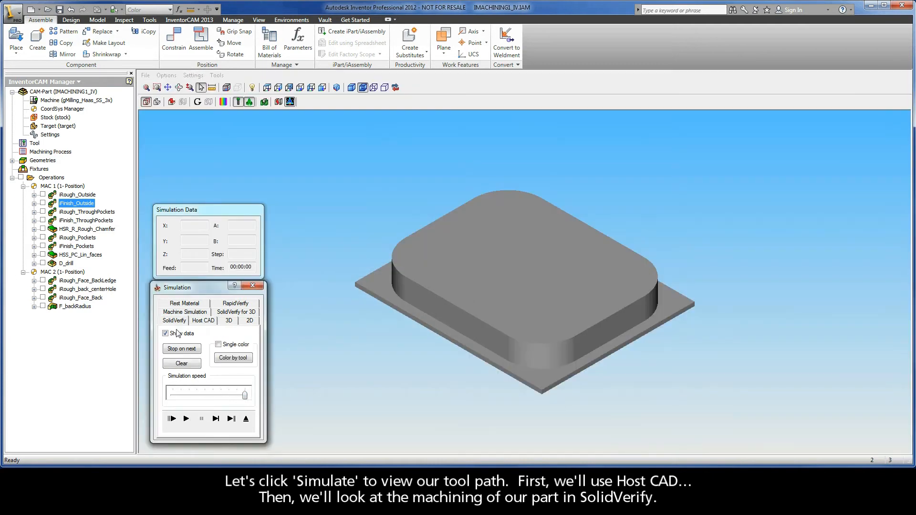
{"action": "left_click", "coordinate": [186, 418]}
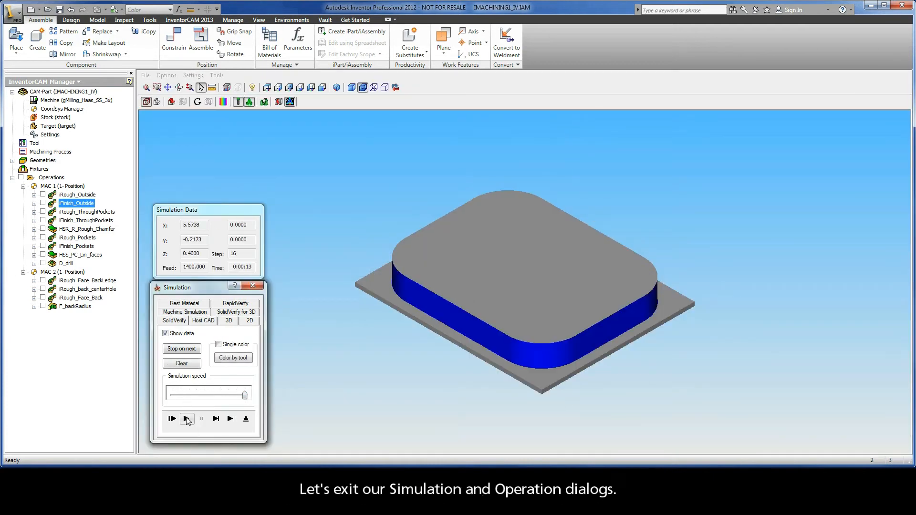
{"action": "left_click", "coordinate": [246, 418]}
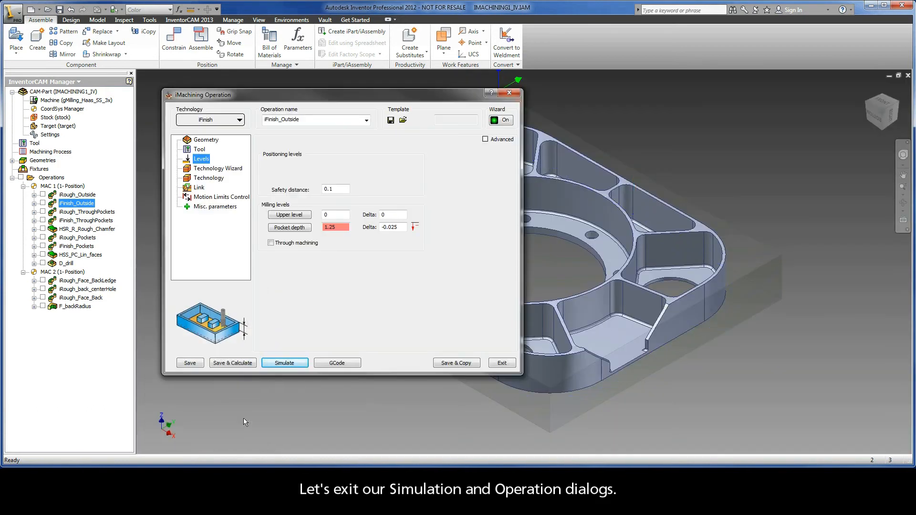
{"action": "left_click", "coordinate": [501, 364]}
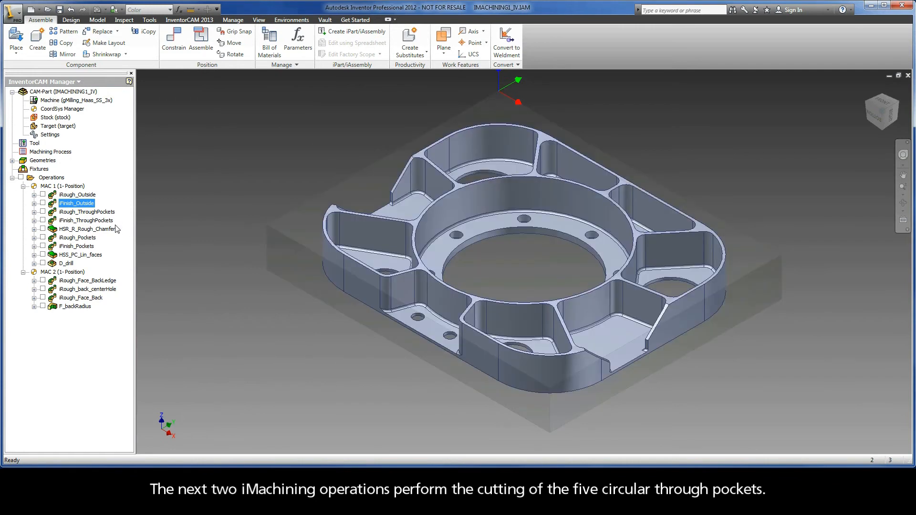
Step: Open the iRough_ThroughPockets operation and display its ThroughPockets geometry on the model, closing the geometry preview when done
{"action": "left_click", "coordinate": [95, 212]}
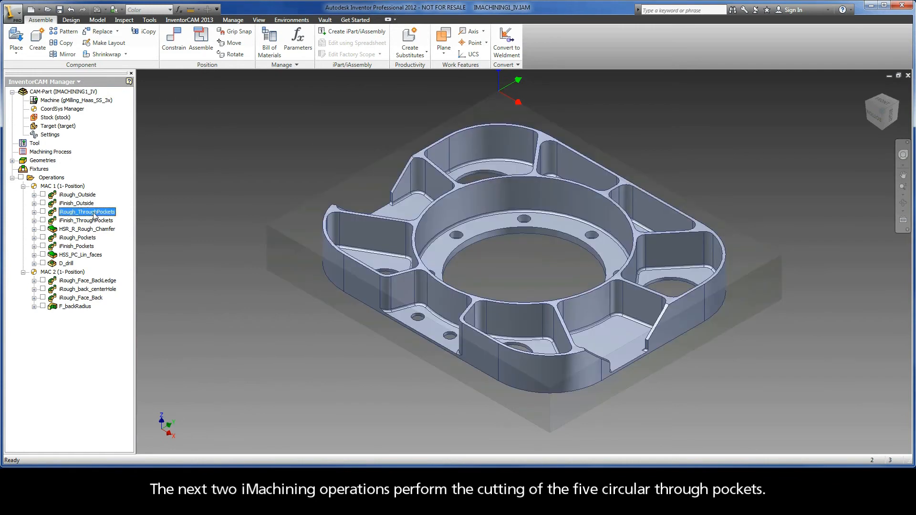
{"action": "left_click", "coordinate": [94, 222], "text": "shift"}
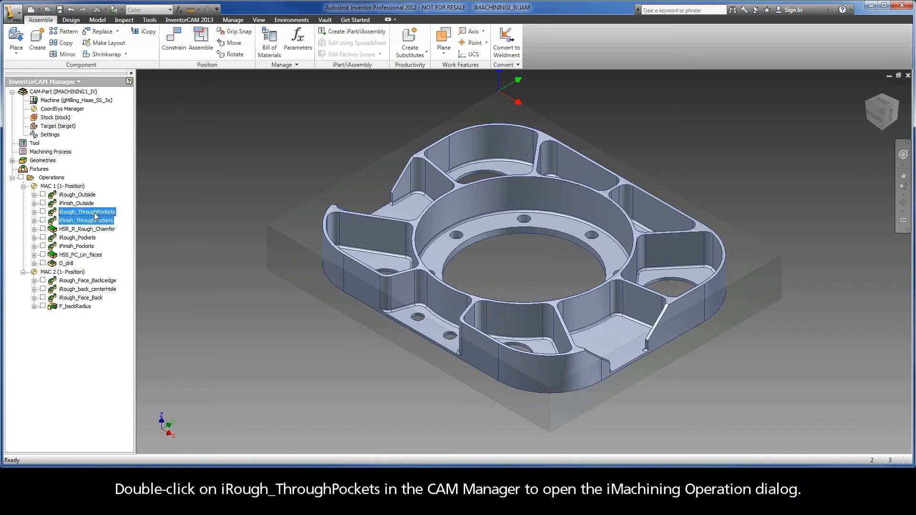
{"action": "double_click", "coordinate": [94, 212]}
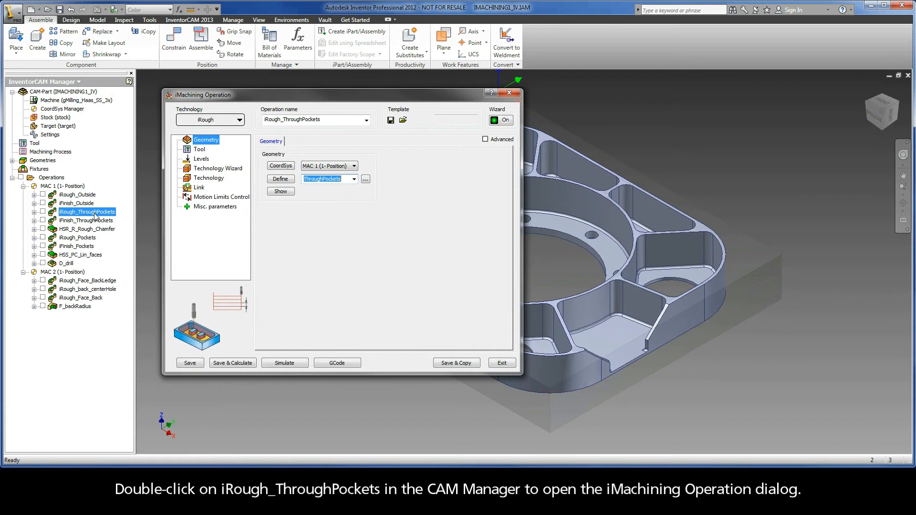
{"action": "left_click", "coordinate": [278, 193]}
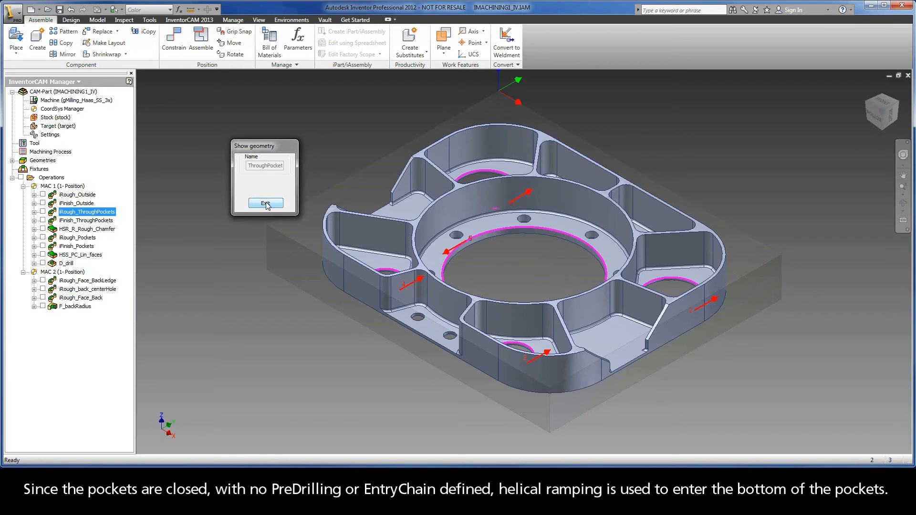
{"action": "left_click", "coordinate": [266, 203]}
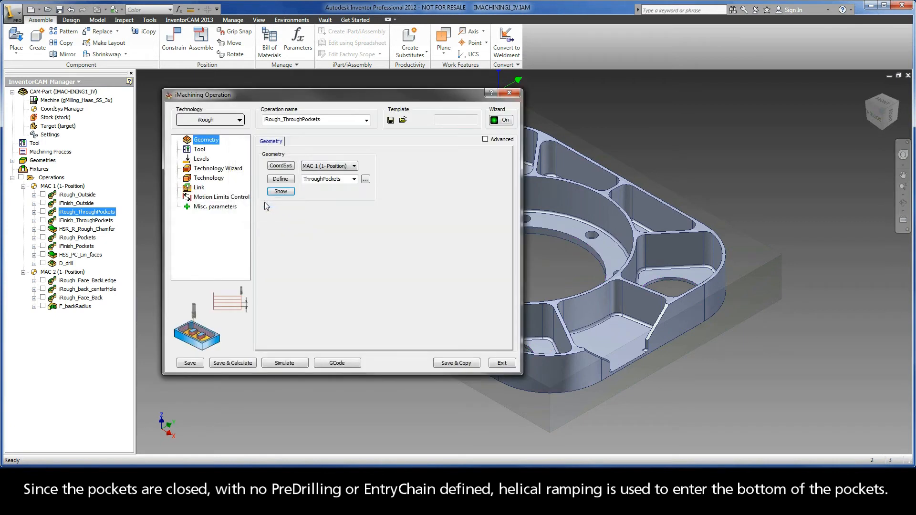
Step: Review iRough_ThroughPockets' pocket entry method, tool, pocket depth delta and wall/island offset
{"action": "left_click", "coordinate": [199, 189]}
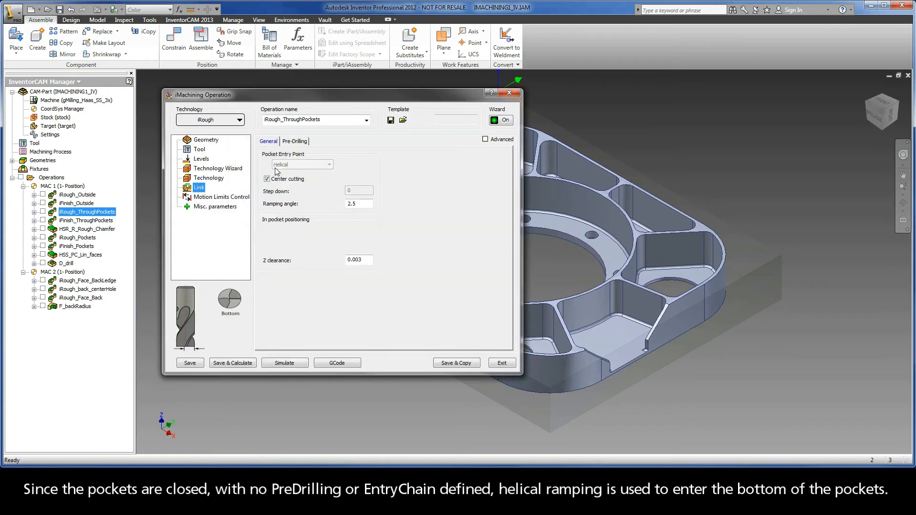
{"action": "left_click", "coordinate": [203, 151]}
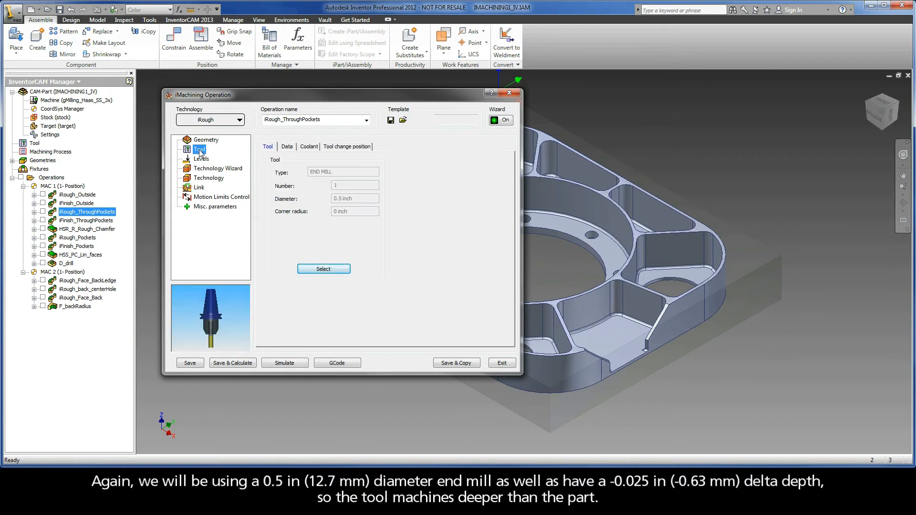
{"action": "left_click", "coordinate": [201, 159]}
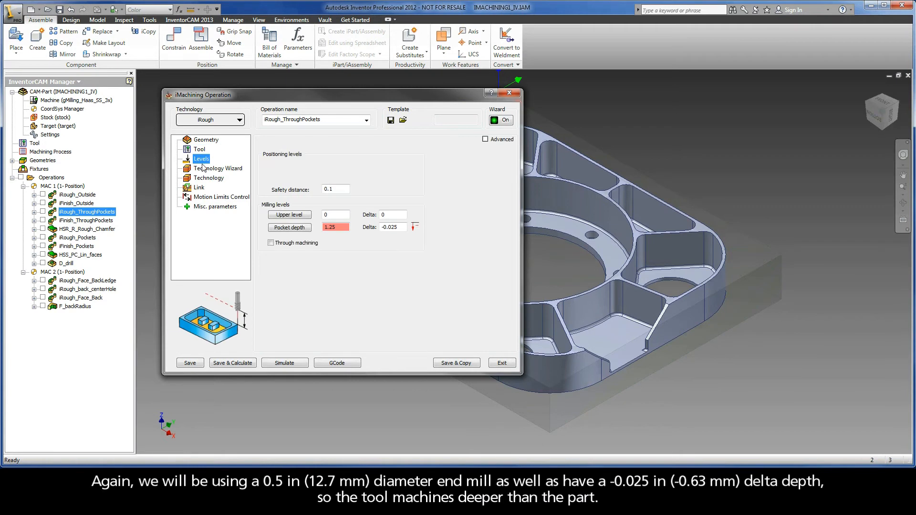
{"action": "double_click", "coordinate": [388, 227]}
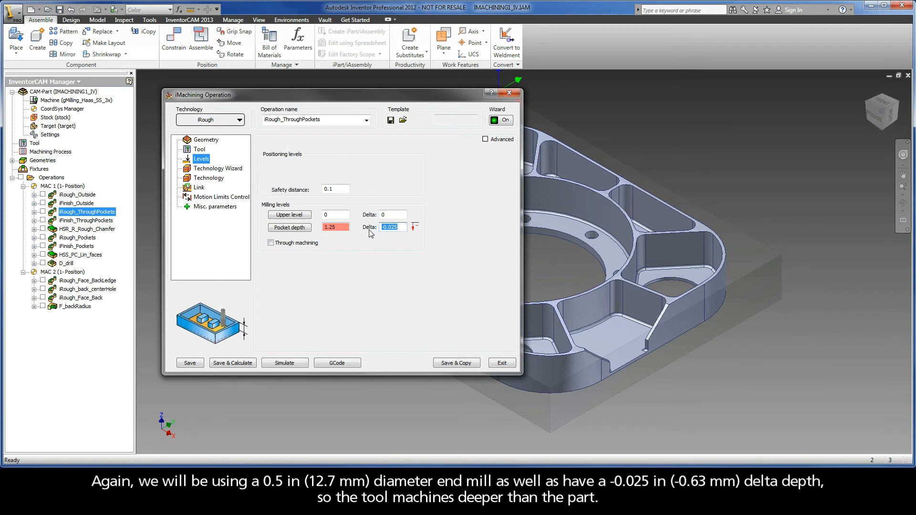
{"action": "left_click", "coordinate": [217, 179]}
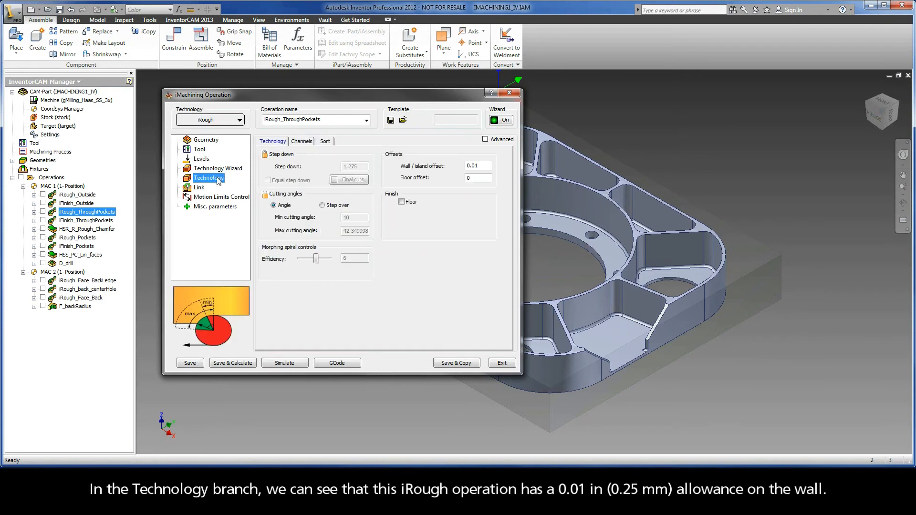
{"action": "double_click", "coordinate": [462, 166]}
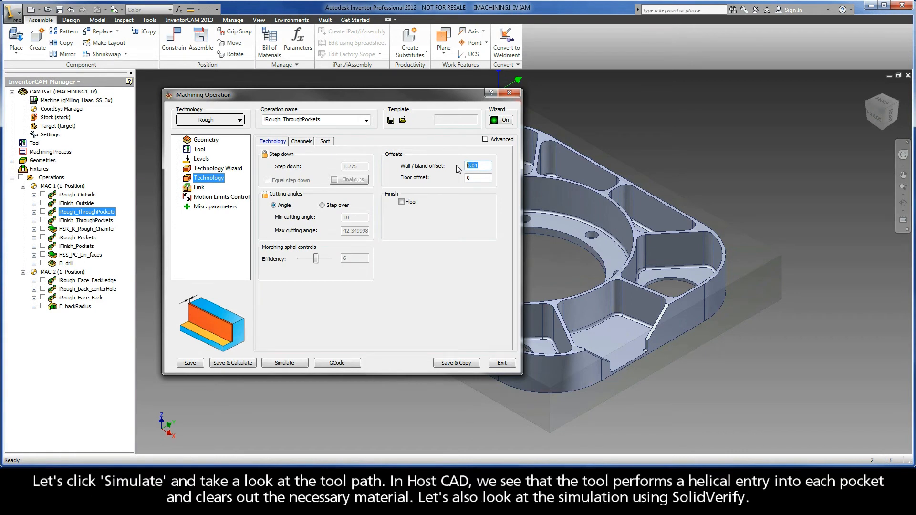
Step: Simulate the iRough_ThroughPockets tool path in Host CAD mode, replaying it at a slightly reduced simulation speed
{"action": "left_click", "coordinate": [285, 363]}
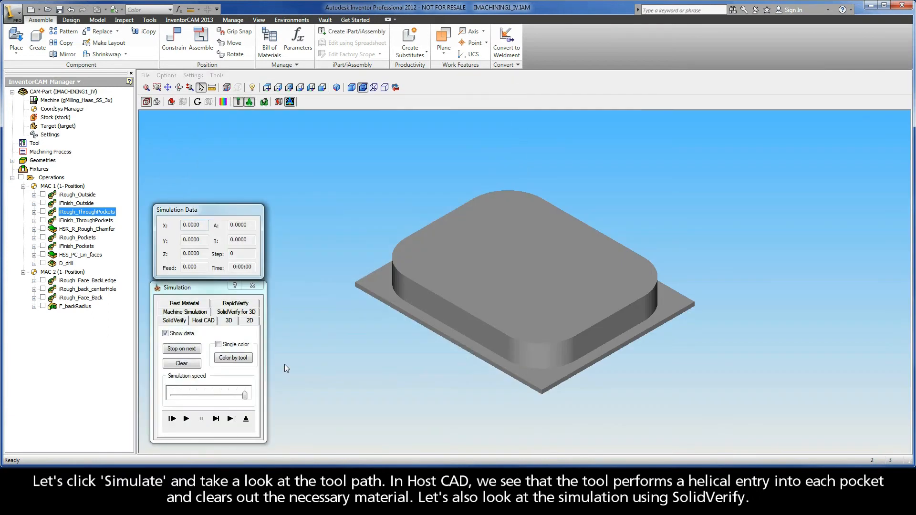
{"action": "left_click", "coordinate": [202, 320]}
{"action": "left_click", "coordinate": [186, 417]}
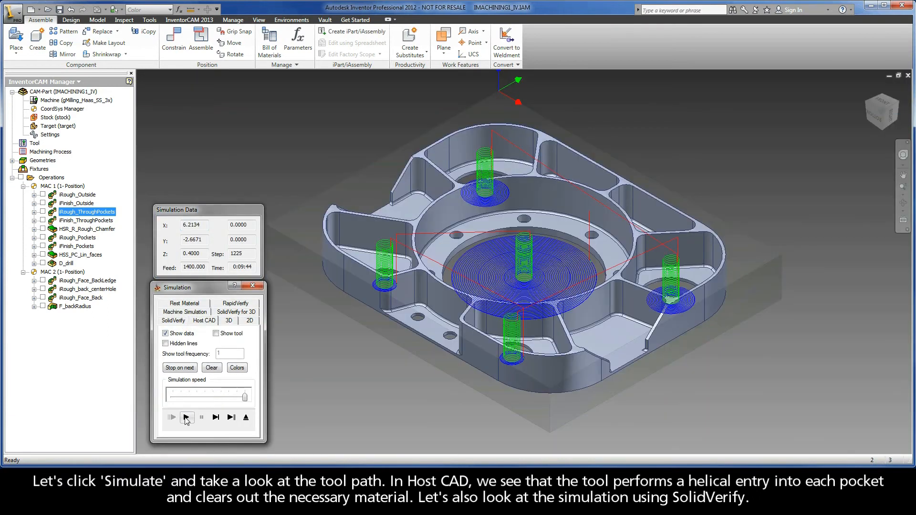
{"action": "left_click_drag", "start_coordinate": [245, 397], "coordinate": [229, 397]}
{"action": "left_click", "coordinate": [186, 417]}
Step: Simulate iRough_ThroughPockets on the solid stock in SolidVerify mode and exit the simulation and the operation
{"action": "left_click", "coordinate": [173, 321]}
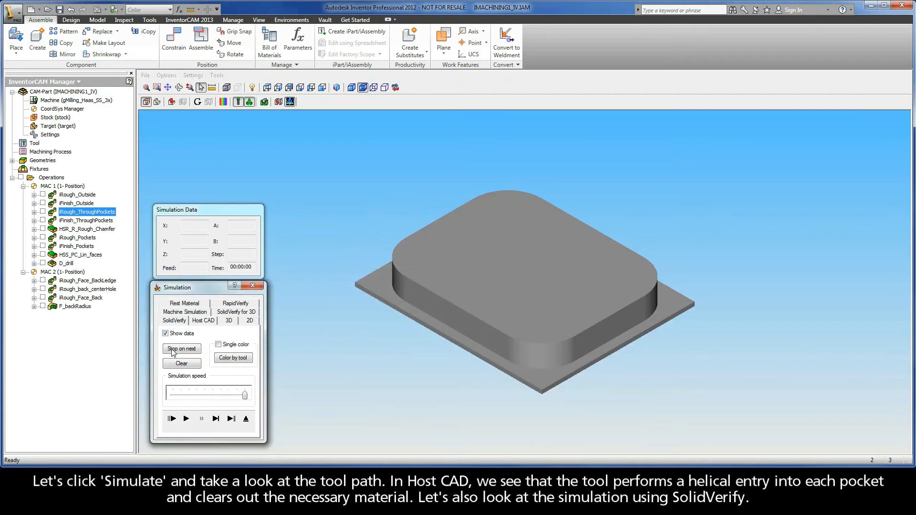
{"action": "left_click", "coordinate": [187, 418]}
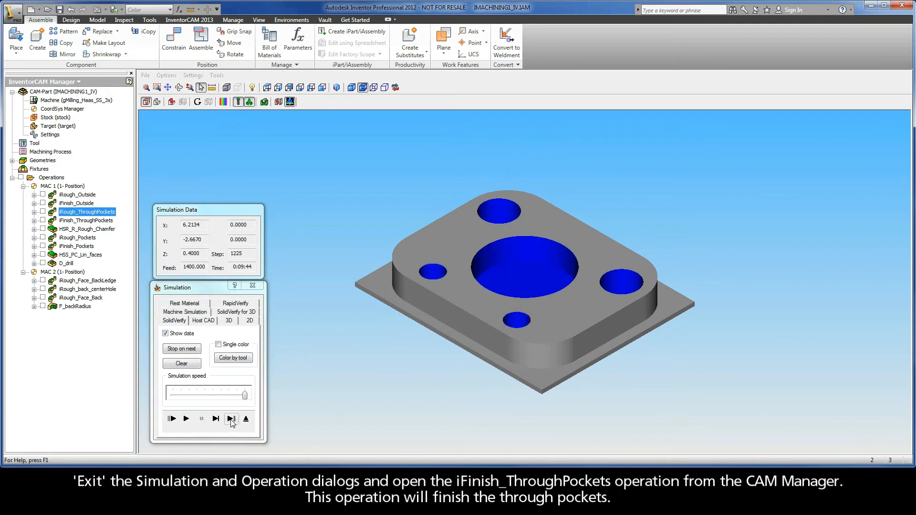
{"action": "left_click", "coordinate": [246, 419]}
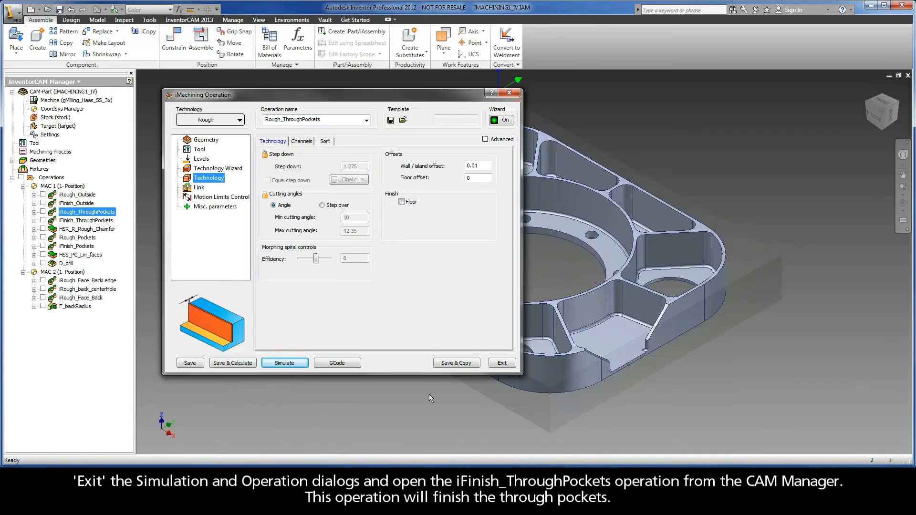
{"action": "left_click", "coordinate": [502, 363]}
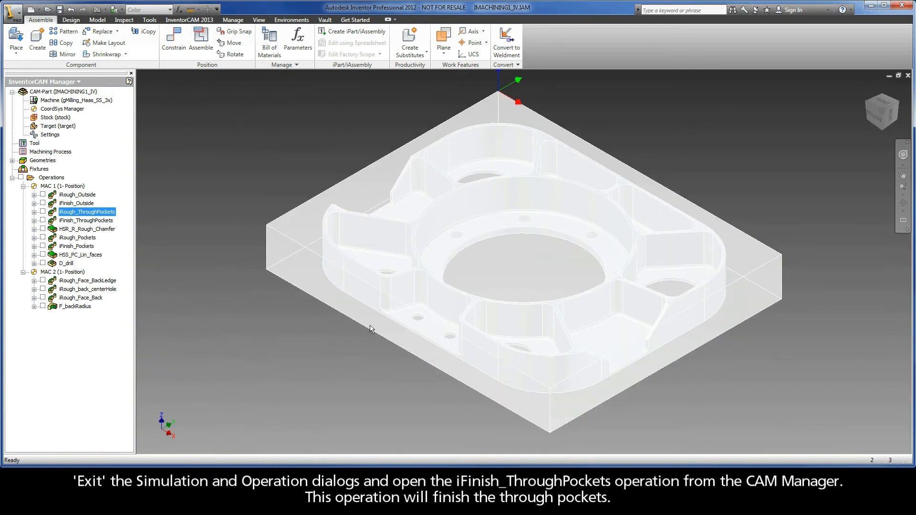
Step: Open the iFinish_ThroughPockets operation and review its parent operation in the rest data, offsets, tool and pocket depth delta
{"action": "double_click", "coordinate": [80, 221]}
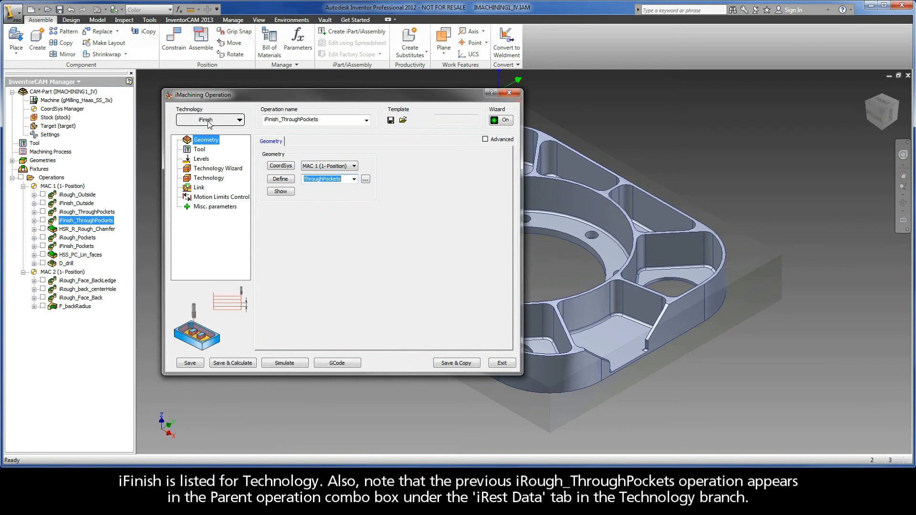
{"action": "left_click", "coordinate": [207, 177]}
{"action": "left_click", "coordinate": [319, 143]}
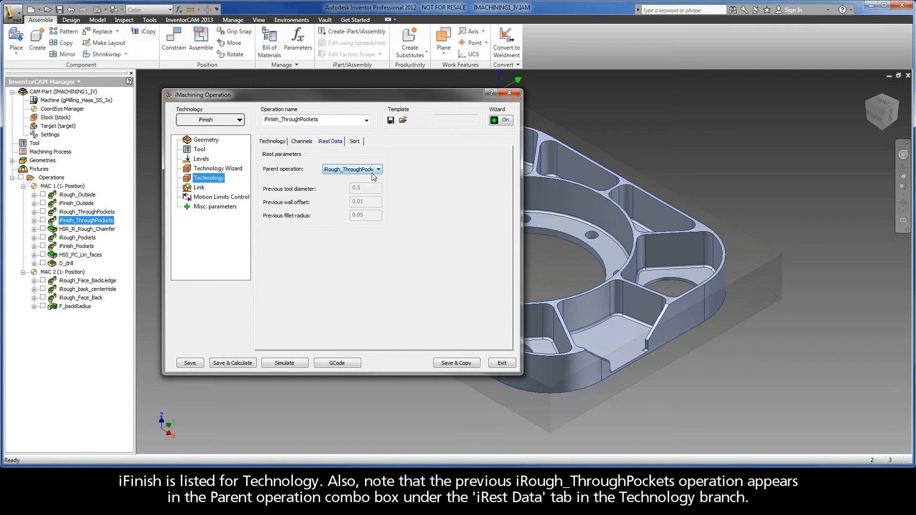
{"action": "left_click", "coordinate": [279, 143]}
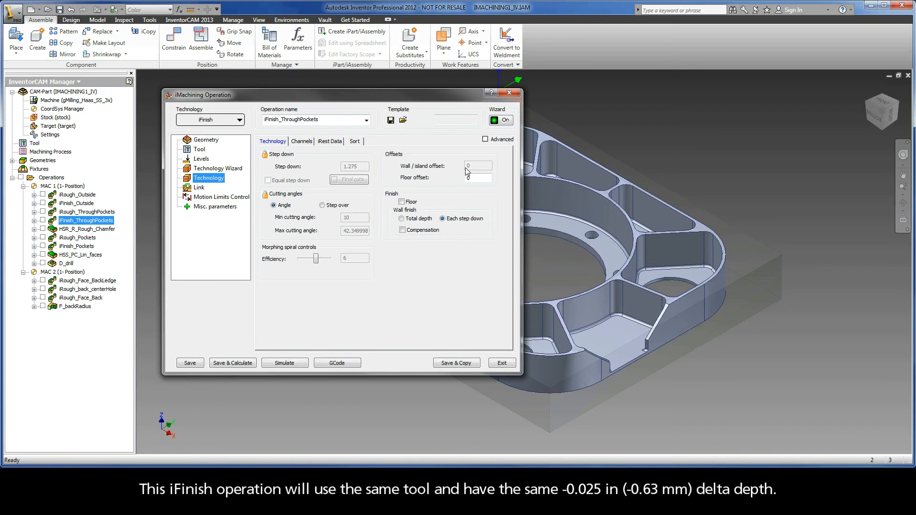
{"action": "left_click", "coordinate": [199, 150]}
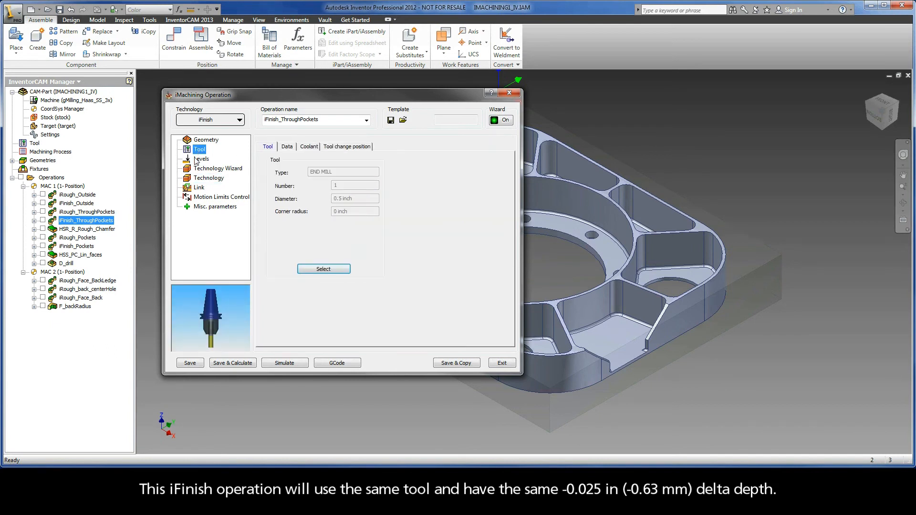
{"action": "left_click", "coordinate": [199, 159]}
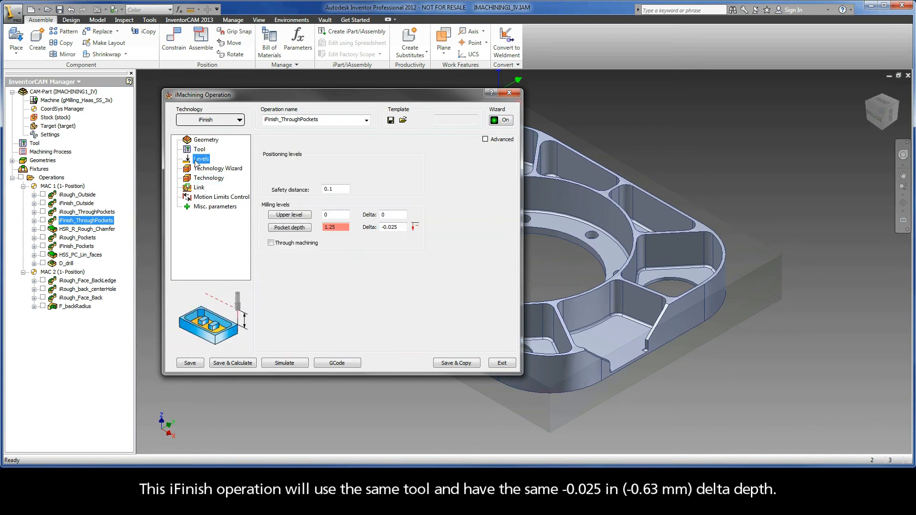
{"action": "double_click", "coordinate": [390, 227]}
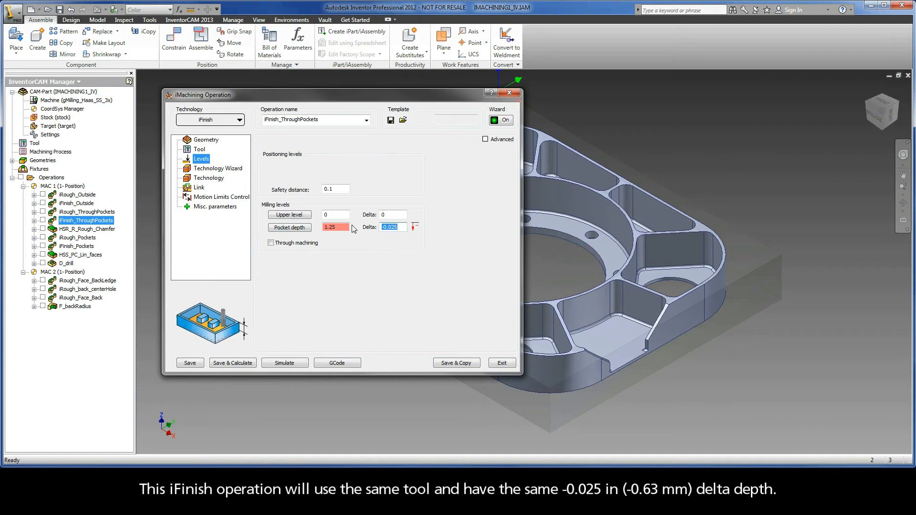
Step: Simulate the iFinish_ThroughPockets tool path in Host CAD mode at about half simulation speed
{"action": "left_click", "coordinate": [287, 365]}
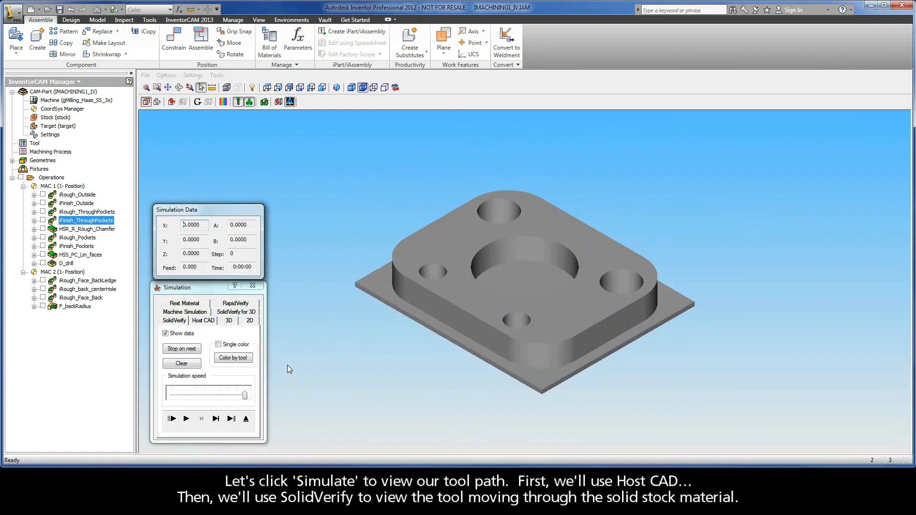
{"action": "left_click", "coordinate": [198, 319]}
{"action": "left_click_drag", "start_coordinate": [245, 398], "coordinate": [213, 399]}
{"action": "left_click", "coordinate": [187, 418]}
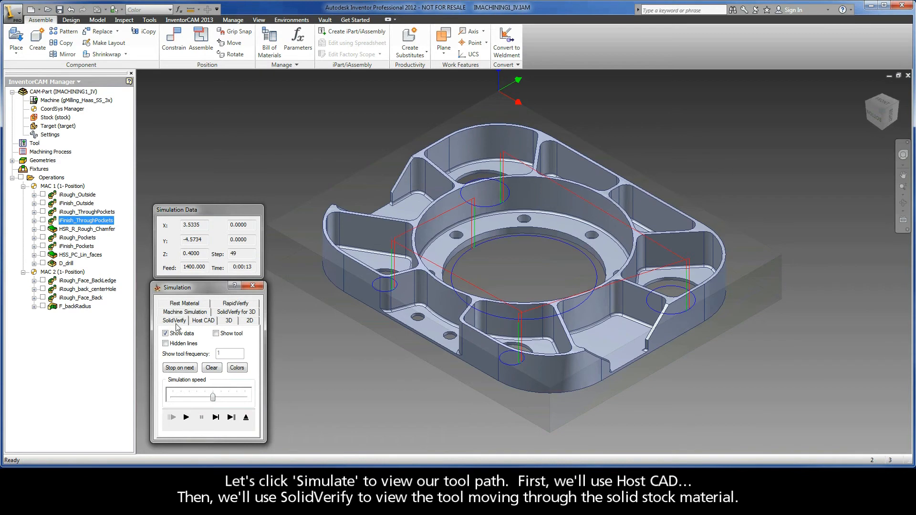
Step: Simulate iFinish_ThroughPockets on the solid stock in SolidVerify mode and exit the simulation and the operation
{"action": "left_click", "coordinate": [175, 322]}
{"action": "left_click", "coordinate": [186, 418]}
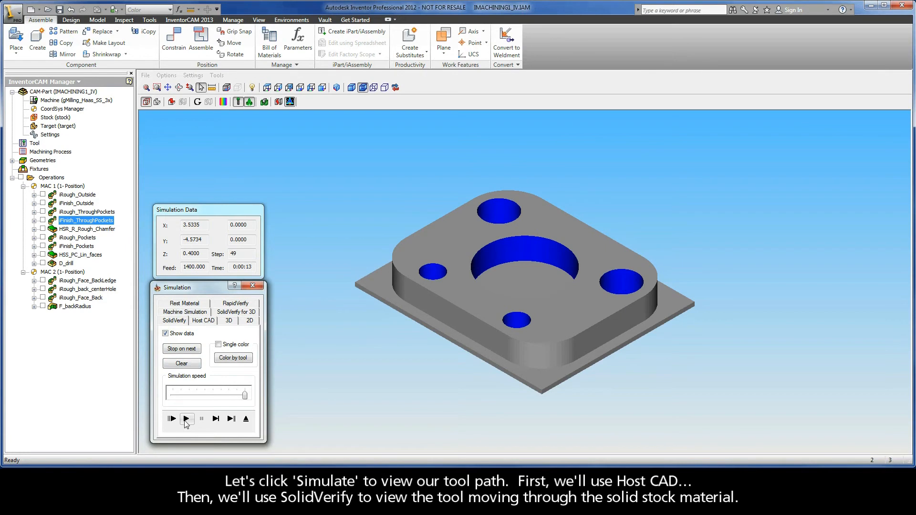
{"action": "left_click", "coordinate": [246, 418]}
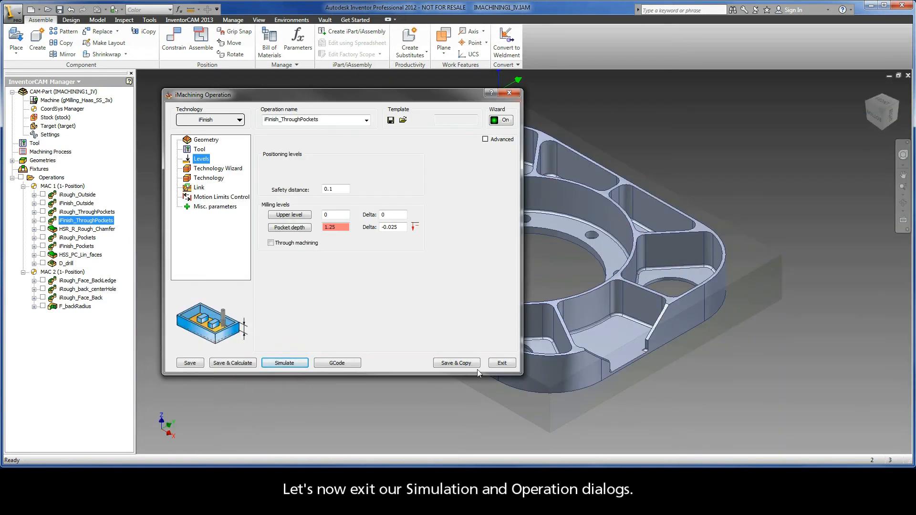
{"action": "left_click", "coordinate": [496, 366]}
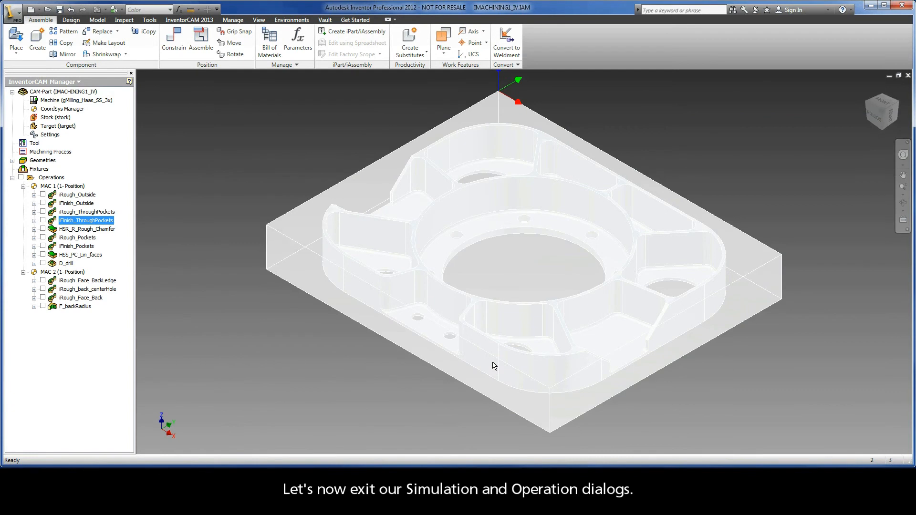
Step: Open the HSR_R_Rough_Chamfer operation and display its target geometry on the model, closing the geometry preview when done
{"action": "left_click", "coordinate": [87, 229]}
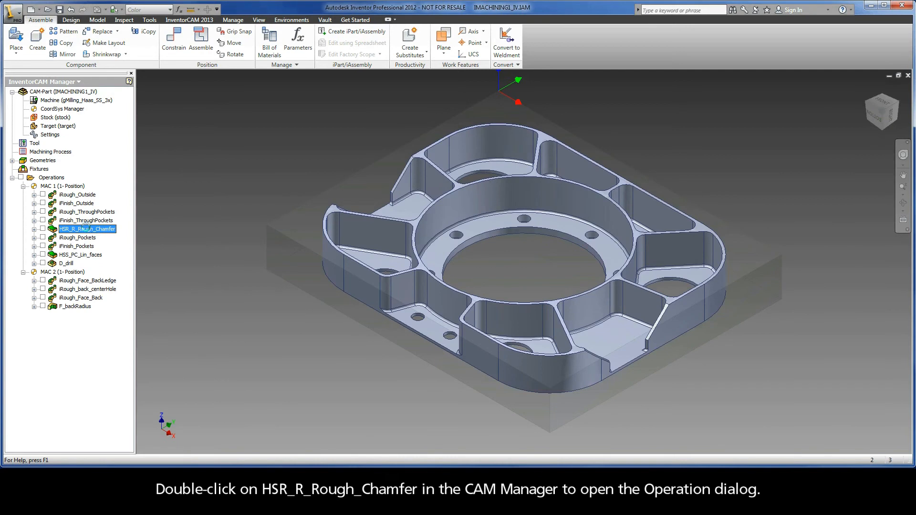
{"action": "double_click", "coordinate": [87, 230]}
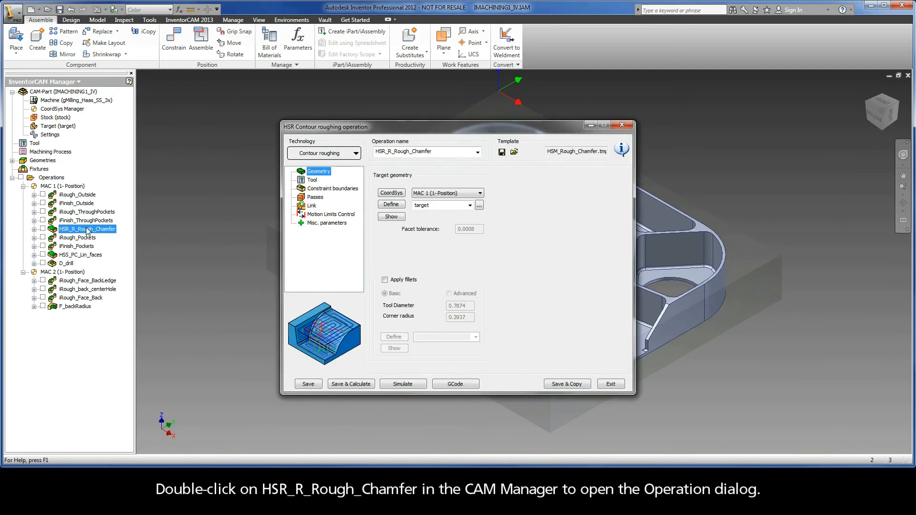
{"action": "left_click", "coordinate": [391, 217]}
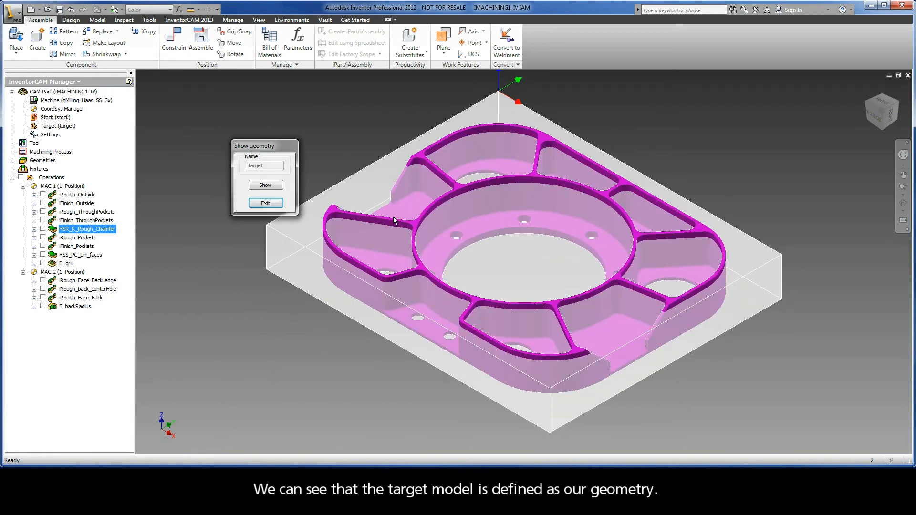
{"action": "left_click", "coordinate": [265, 204]}
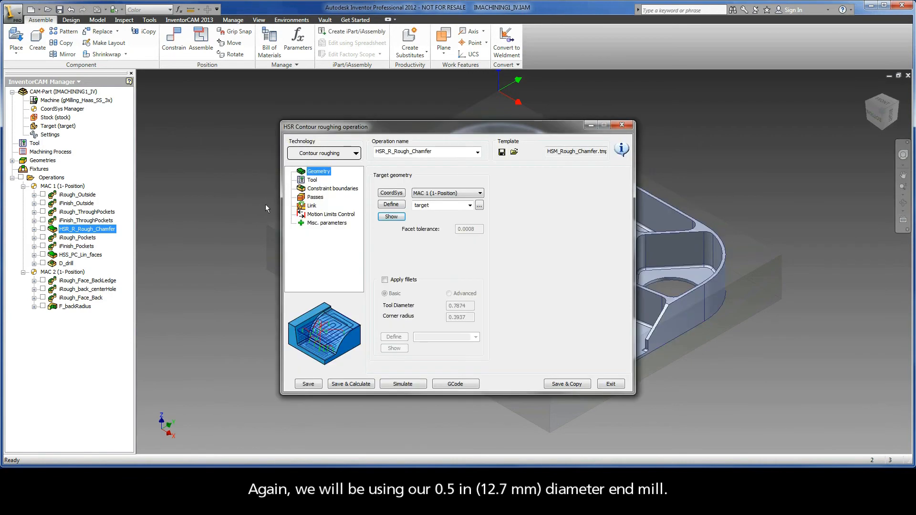
Step: Review the tool and constraint boundaries of HSR_R_Rough_Chamfer, displaying the user-defined contour boundary on the model and closing the preview
{"action": "left_click", "coordinate": [312, 180]}
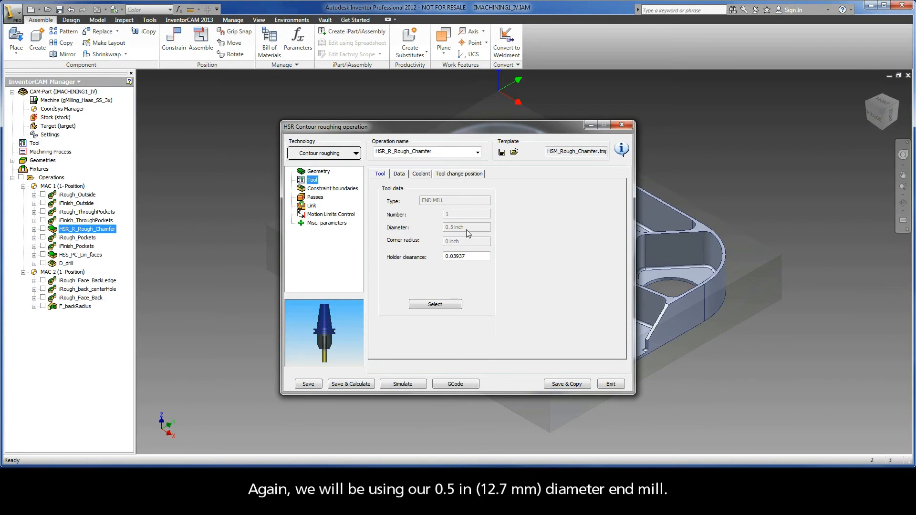
{"action": "left_click", "coordinate": [334, 189]}
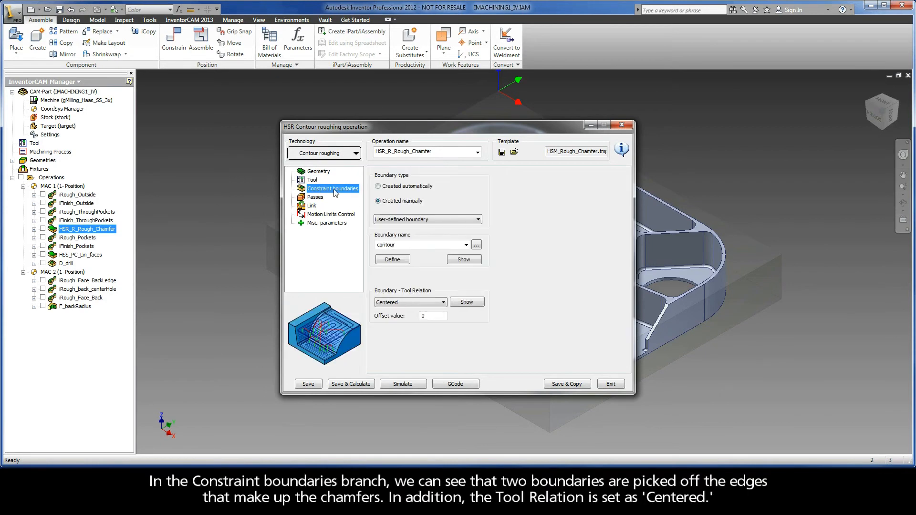
{"action": "left_click", "coordinate": [463, 259]}
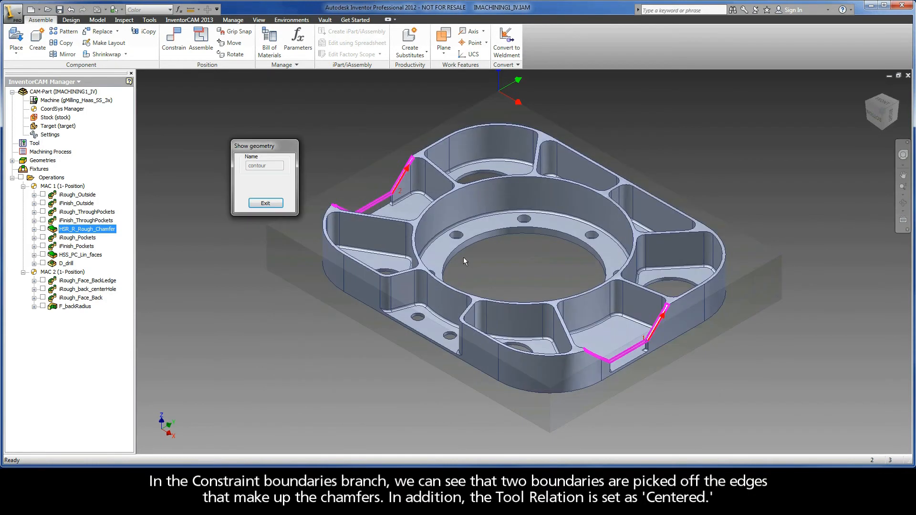
{"action": "left_click", "coordinate": [265, 204]}
{"action": "left_click", "coordinate": [264, 204]}
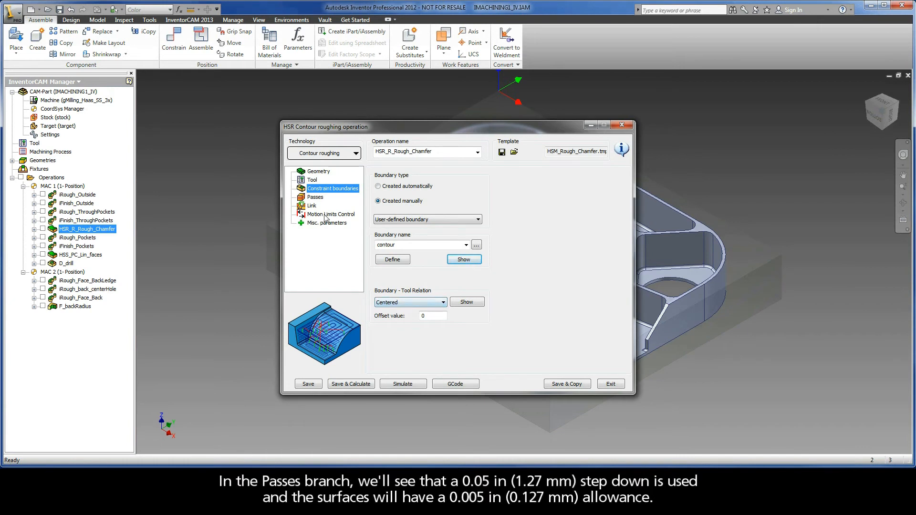
Step: Review the step down, wall offset and floor offset in the passes settings of HSR_R_Rough_Chamfer
{"action": "left_click", "coordinate": [315, 198]}
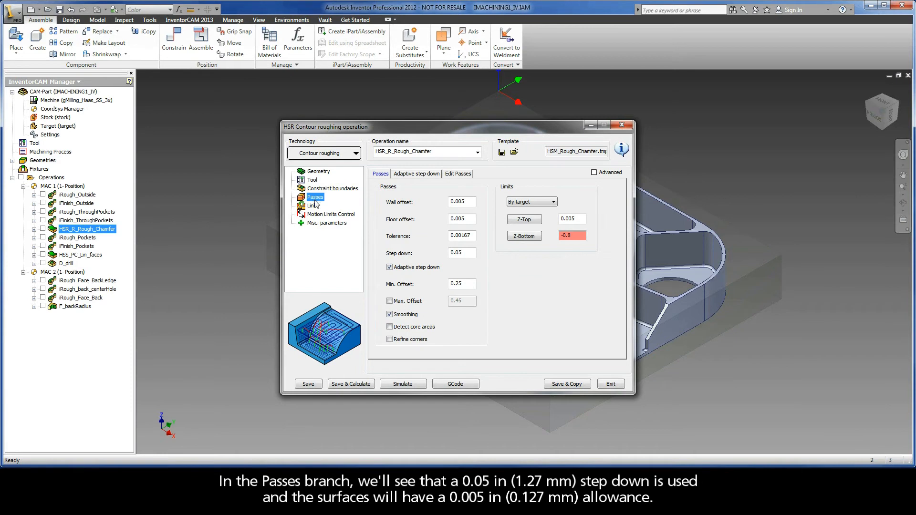
{"action": "left_click", "coordinate": [467, 254]}
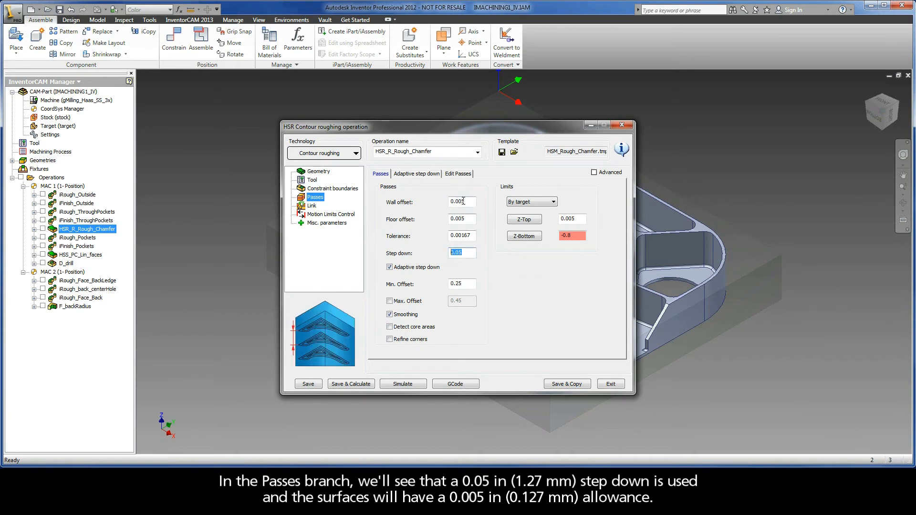
{"action": "left_click", "coordinate": [466, 217]}
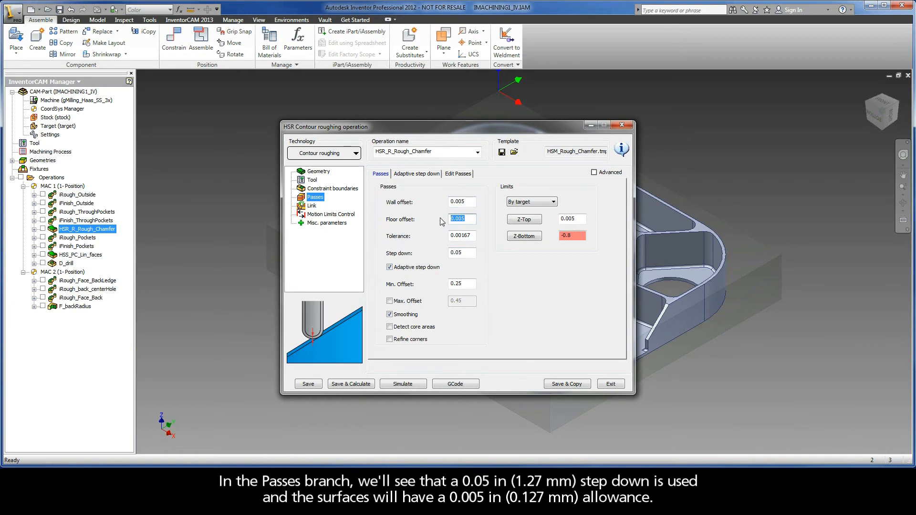
Step: Simulate the HSR_R_Rough_Chamfer tool path in Host CAD mode, rerun it at about half speed, and exit the simulation and the operation
{"action": "left_click", "coordinate": [411, 384]}
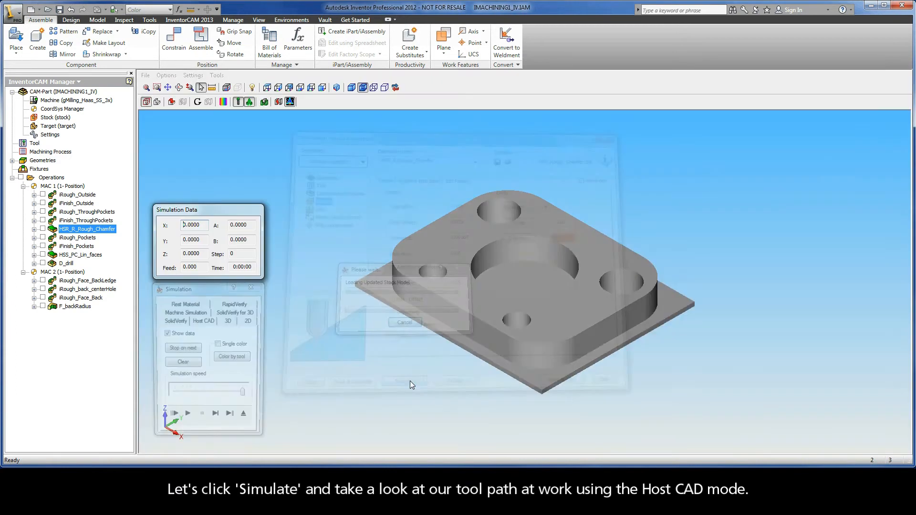
{"action": "left_click", "coordinate": [204, 321]}
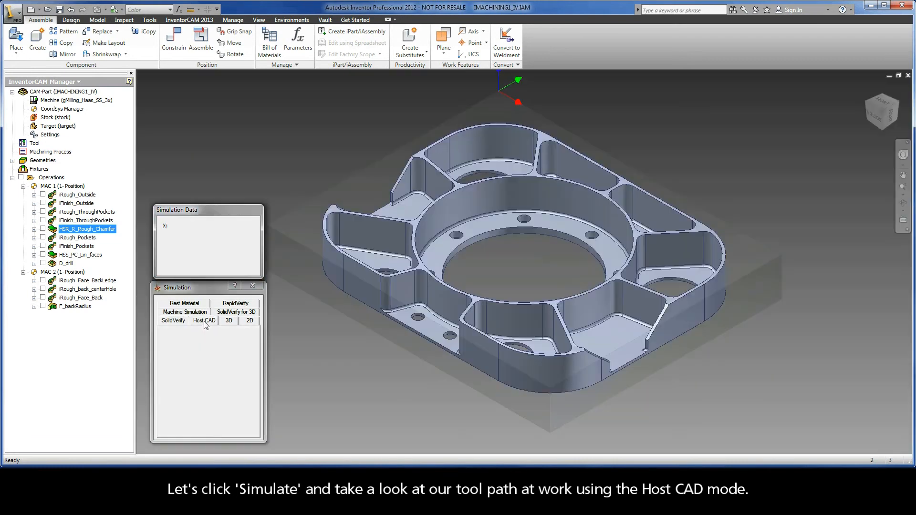
{"action": "left_click_drag", "start_coordinate": [245, 397], "coordinate": [221, 397]}
{"action": "left_click", "coordinate": [187, 418]}
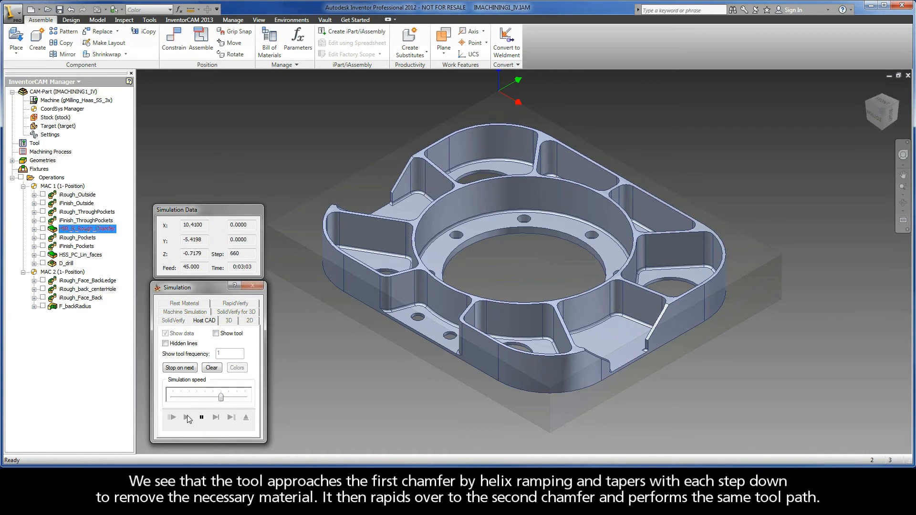
{"action": "left_click_drag", "start_coordinate": [221, 398], "coordinate": [205, 399]}
{"action": "left_click", "coordinate": [186, 417]}
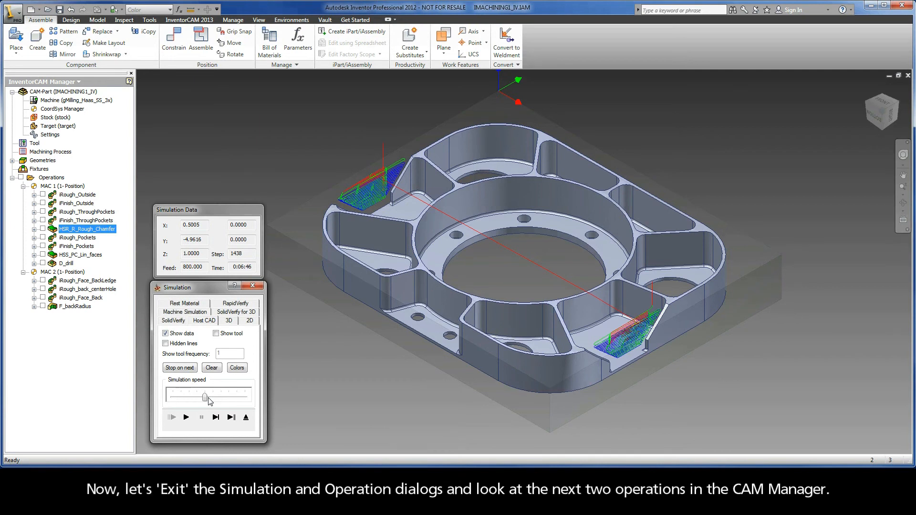
{"action": "left_click", "coordinate": [246, 418]}
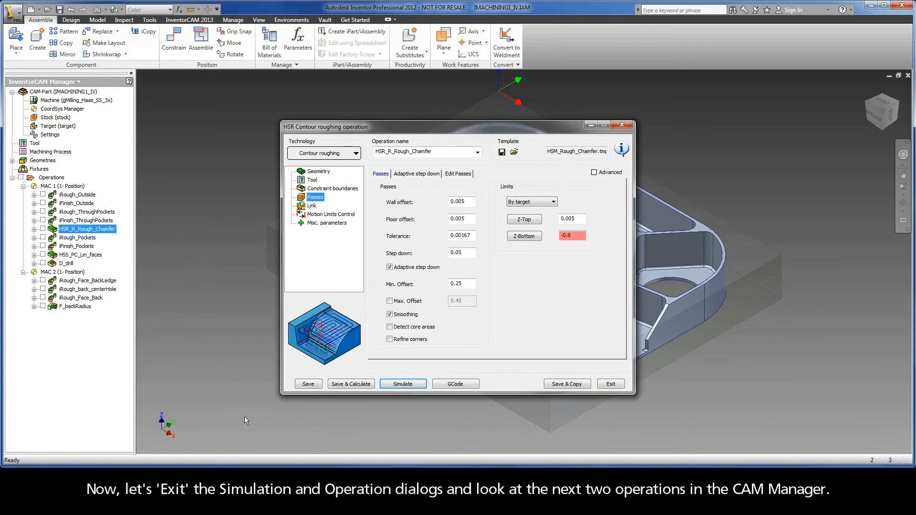
{"action": "left_click", "coordinate": [606, 386]}
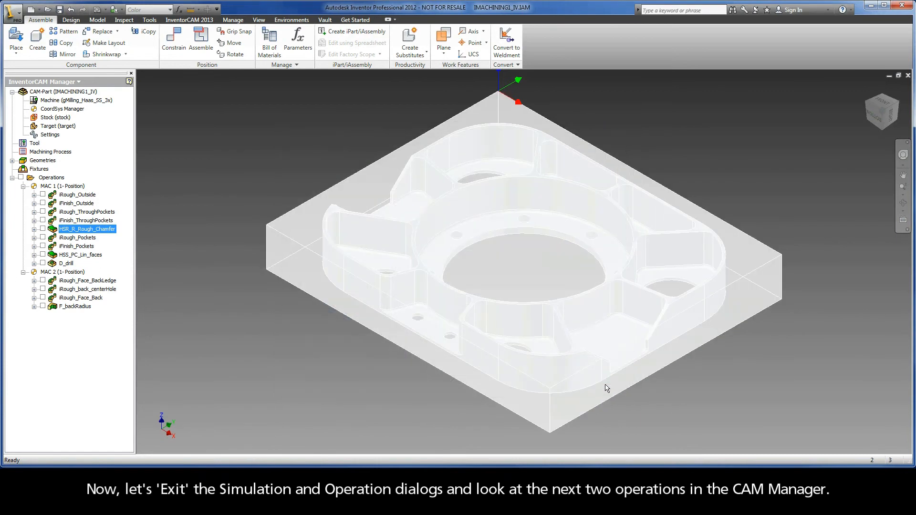
Step: Highlight the iRough_Pockets and iFinish_Pockets operations, open iRough_Pockets and display its Pockets geometry on the model, closing the preview when done
{"action": "left_click", "coordinate": [91, 238]}
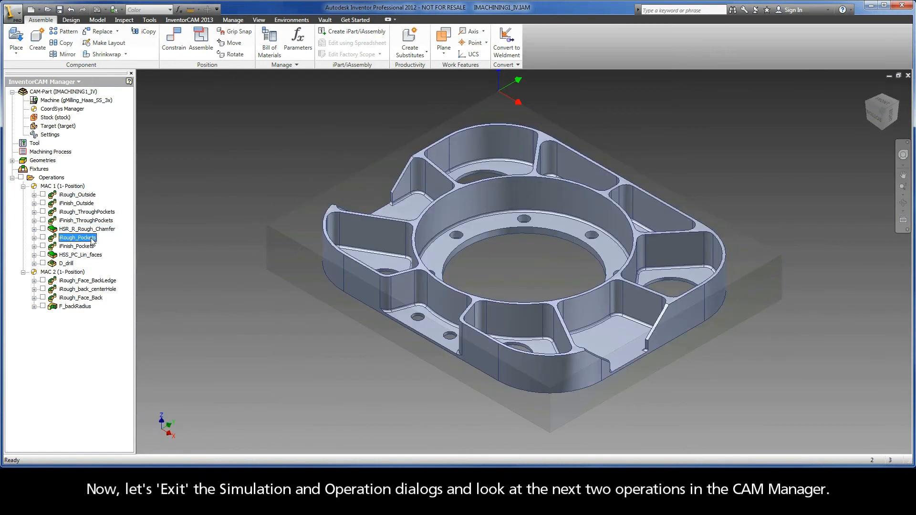
{"action": "left_click", "coordinate": [86, 246], "text": "shift"}
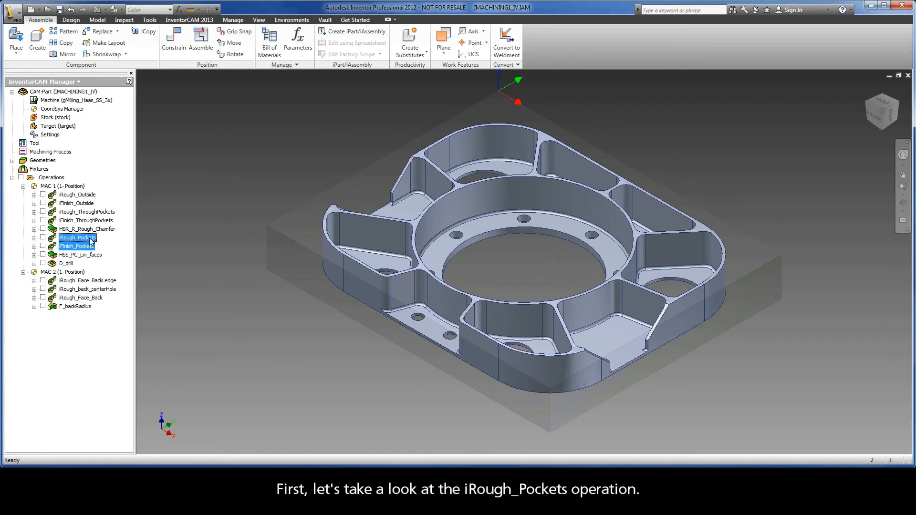
{"action": "double_click", "coordinate": [88, 238]}
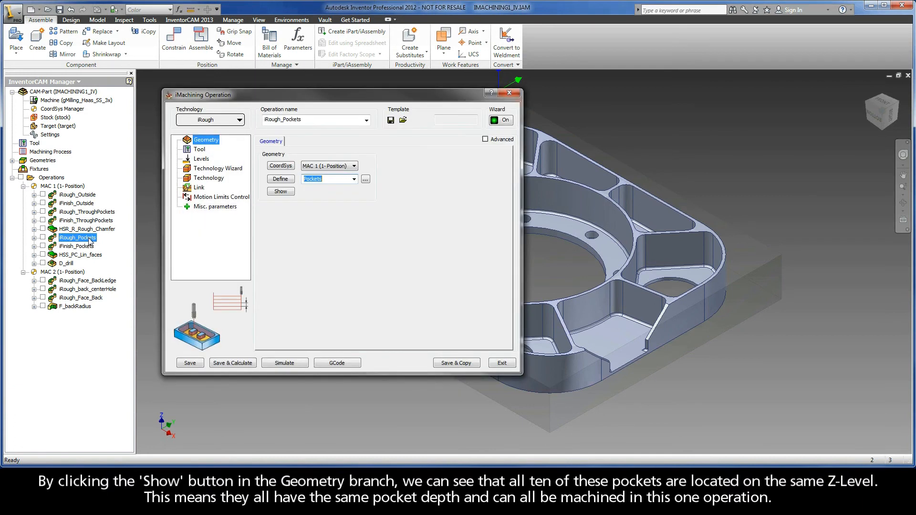
{"action": "left_click", "coordinate": [284, 192]}
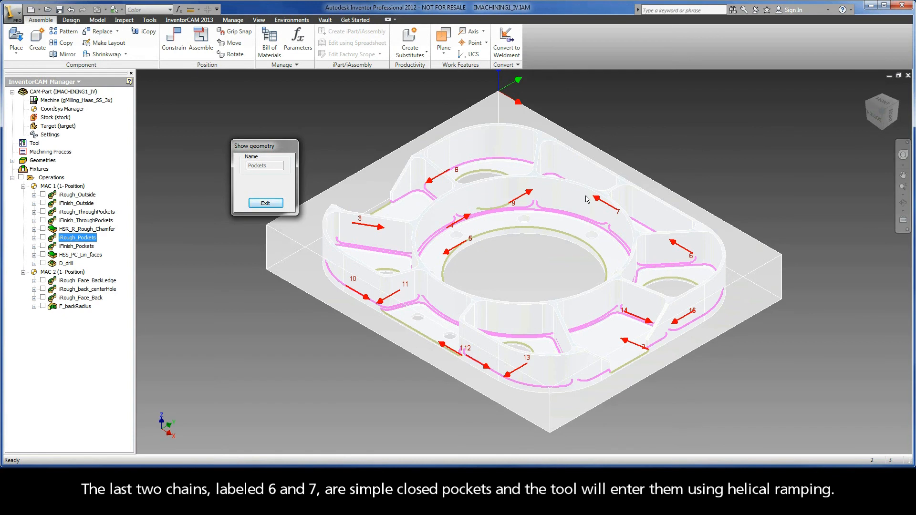
{"action": "left_click", "coordinate": [265, 203]}
Step: Review the tool data and the wall/island offset of the iRough_Pockets operation
{"action": "left_click", "coordinate": [203, 151]}
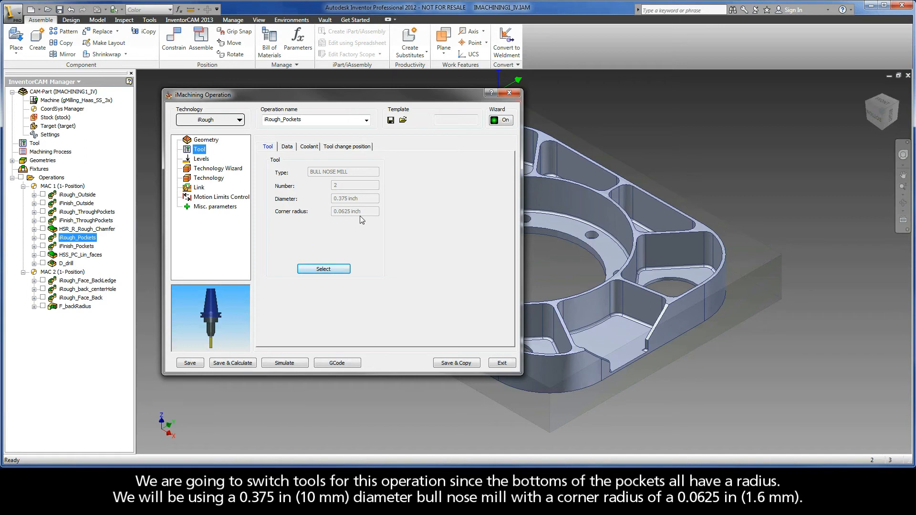
{"action": "left_click", "coordinate": [215, 179]}
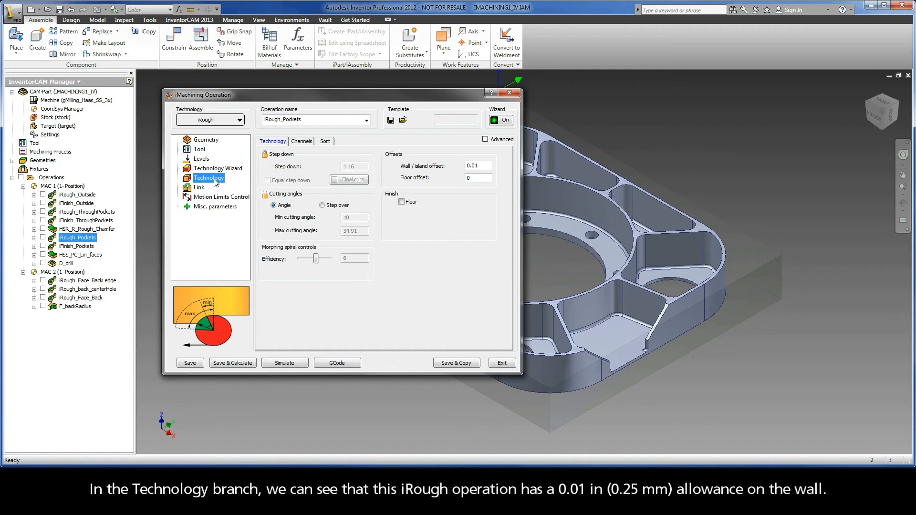
{"action": "double_click", "coordinate": [472, 166]}
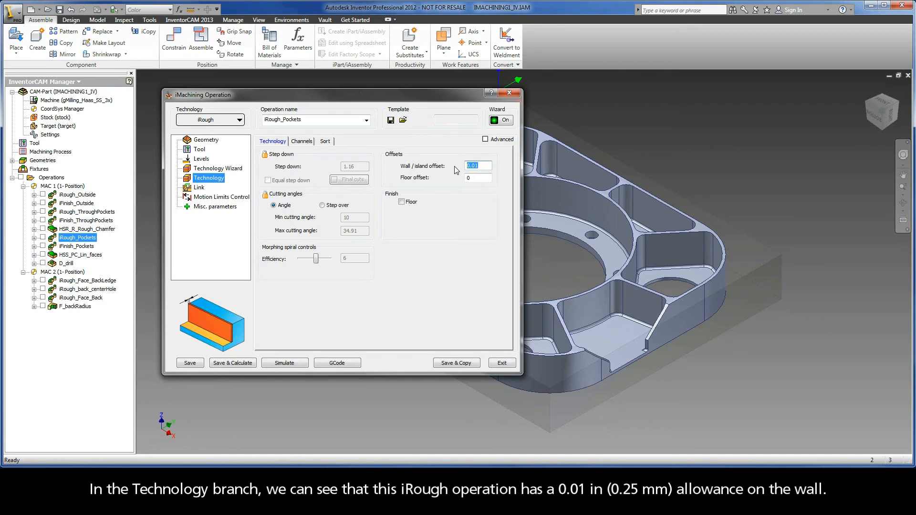
Step: Simulate the iRough_Pockets tool path in Host CAD mode, rerunning it at about half speed and gradually raising the speed during playback
{"action": "left_click", "coordinate": [288, 362]}
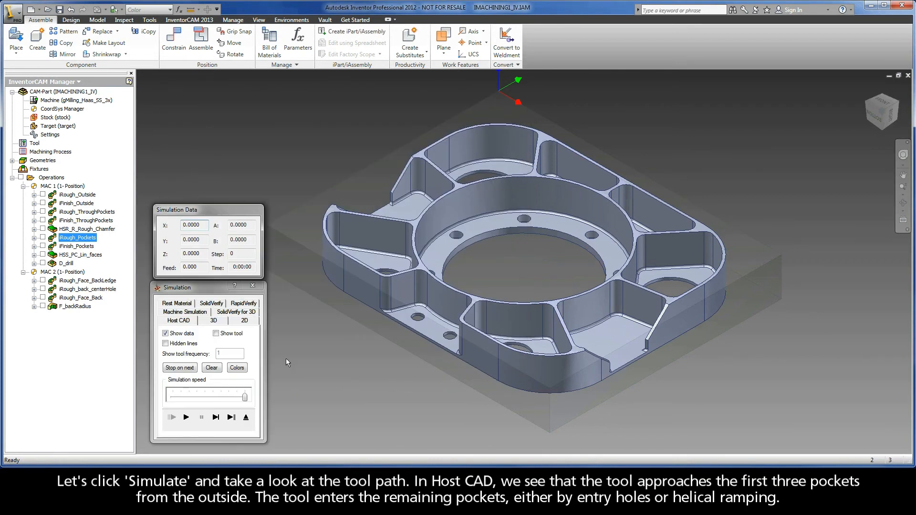
{"action": "left_click", "coordinate": [187, 416]}
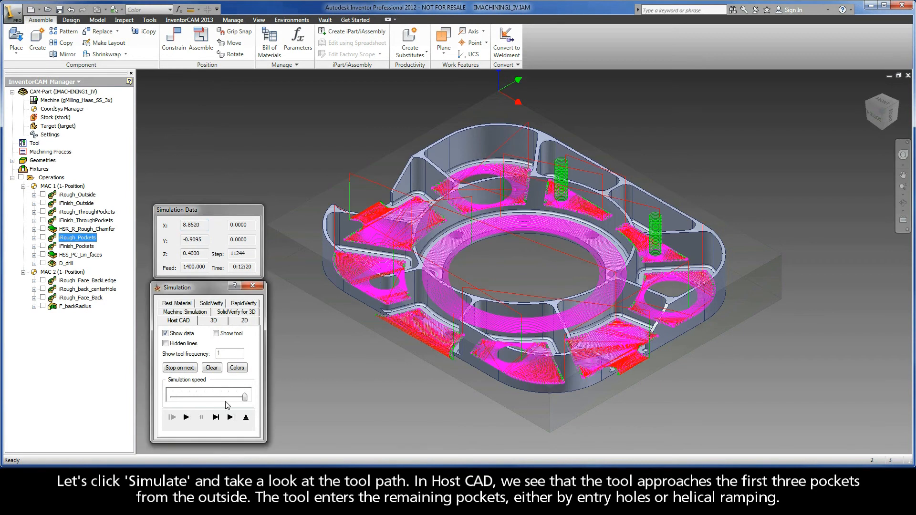
{"action": "left_click_drag", "start_coordinate": [244, 397], "coordinate": [213, 399]}
{"action": "left_click", "coordinate": [186, 416]}
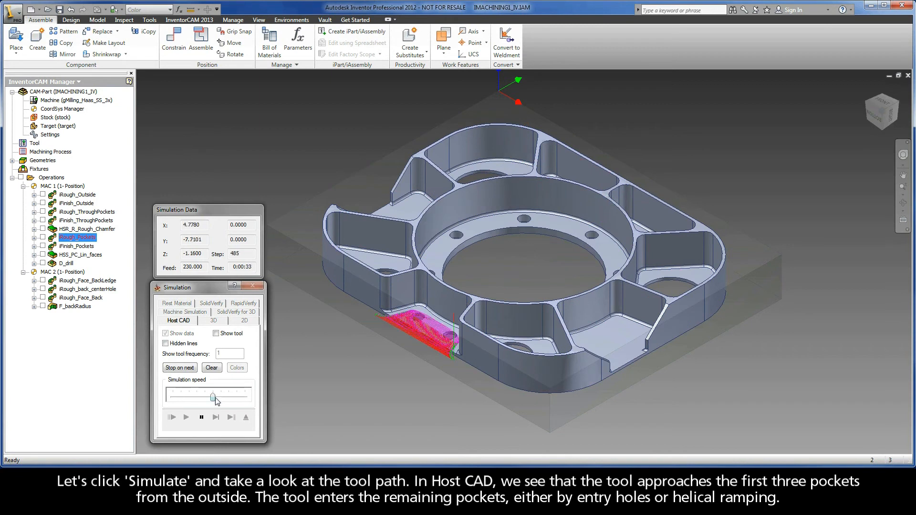
{"action": "left_click_drag", "start_coordinate": [215, 400], "coordinate": [229, 399]}
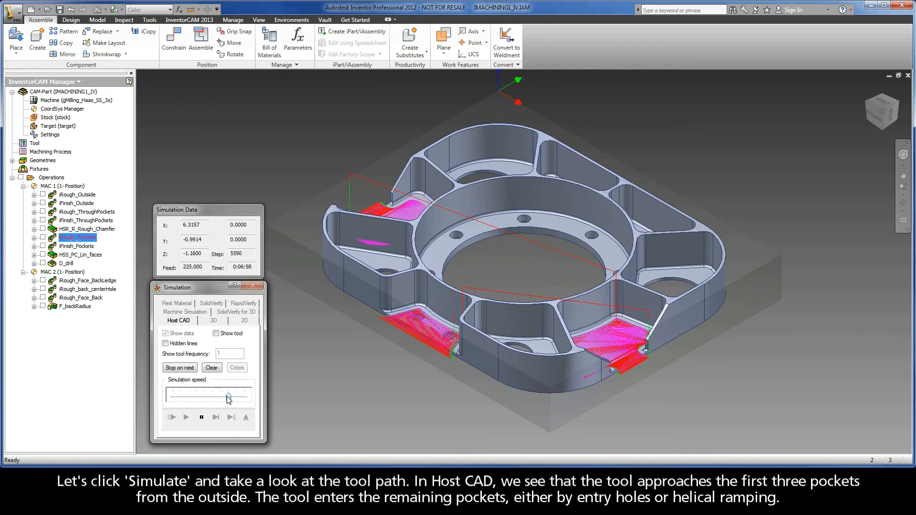
{"action": "left_click_drag", "start_coordinate": [234, 400], "coordinate": [239, 401]}
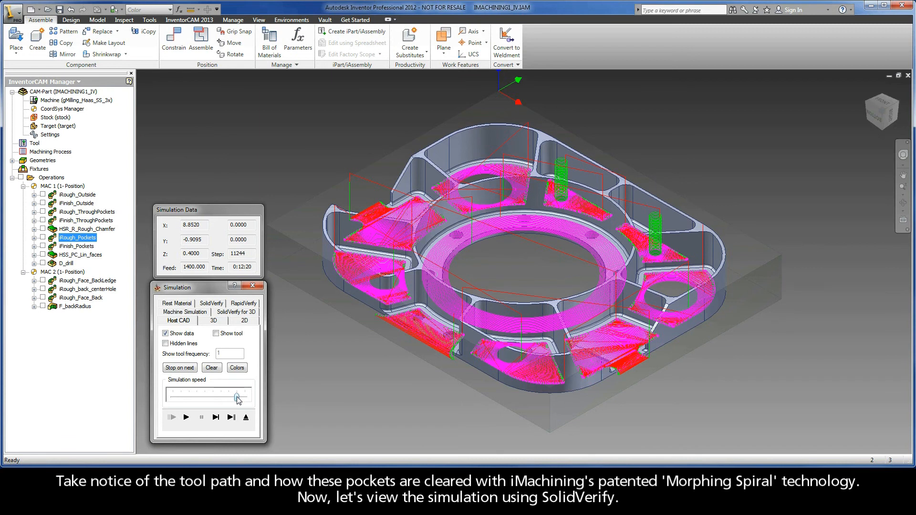
Step: Simulate iRough_Pockets on the solid stock in SolidVerify mode and exit the simulation and the operation
{"action": "left_click", "coordinate": [210, 306]}
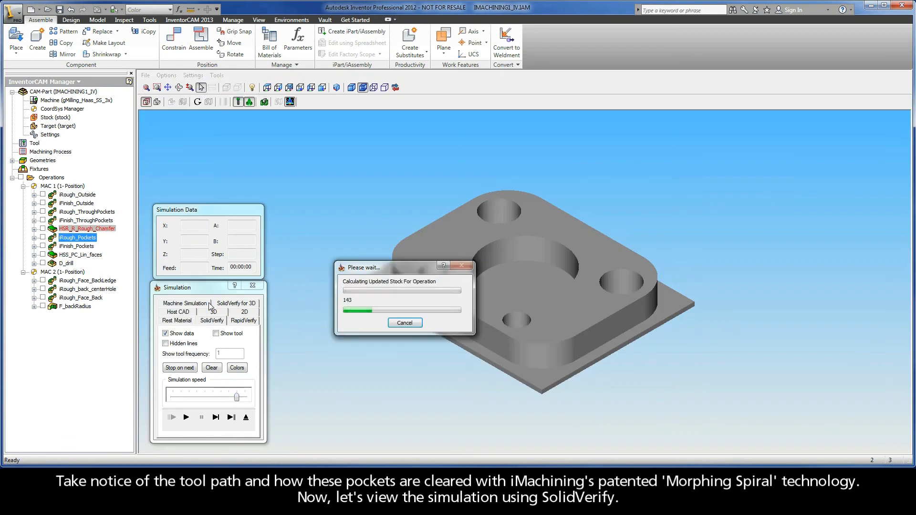
{"action": "left_click", "coordinate": [187, 418]}
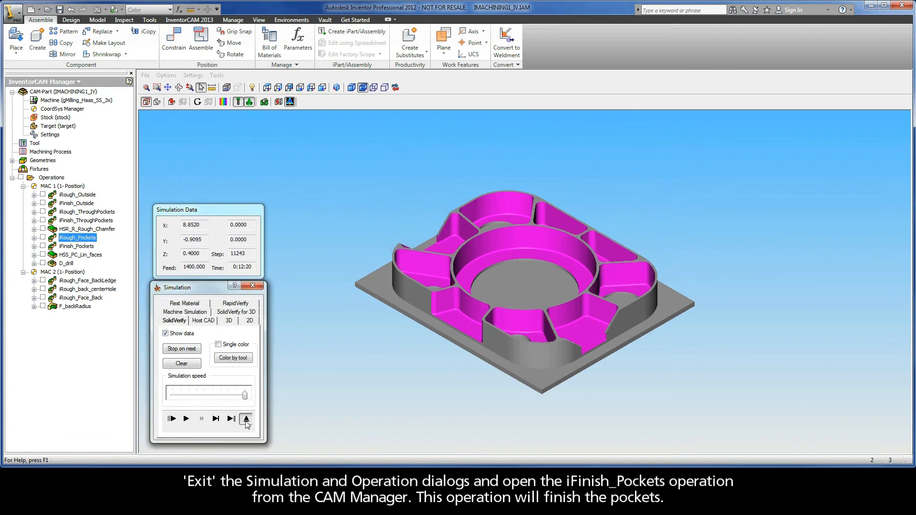
{"action": "left_click", "coordinate": [245, 419]}
{"action": "left_click", "coordinate": [506, 364]}
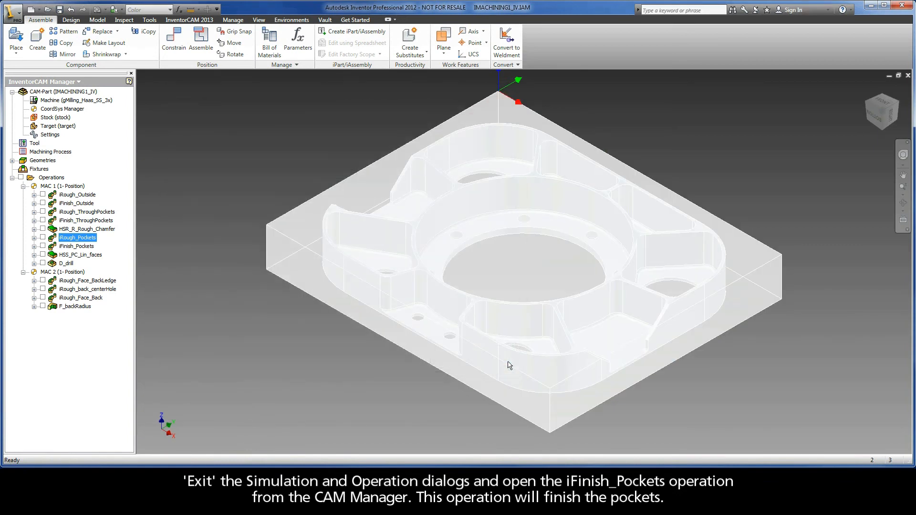
Step: Open the iFinish_Pockets operation and review its parent operation in the rest data, its offsets and its tool
{"action": "double_click", "coordinate": [82, 246]}
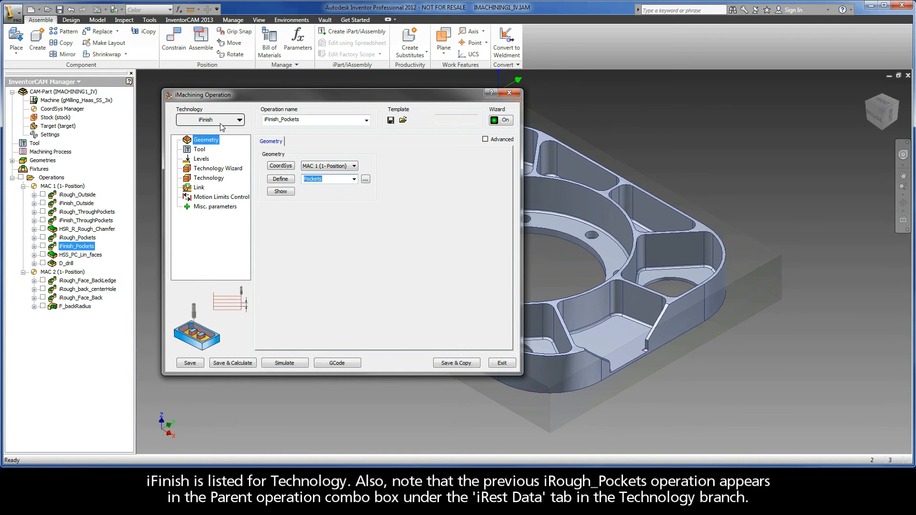
{"action": "left_click", "coordinate": [210, 178]}
{"action": "left_click", "coordinate": [327, 142]}
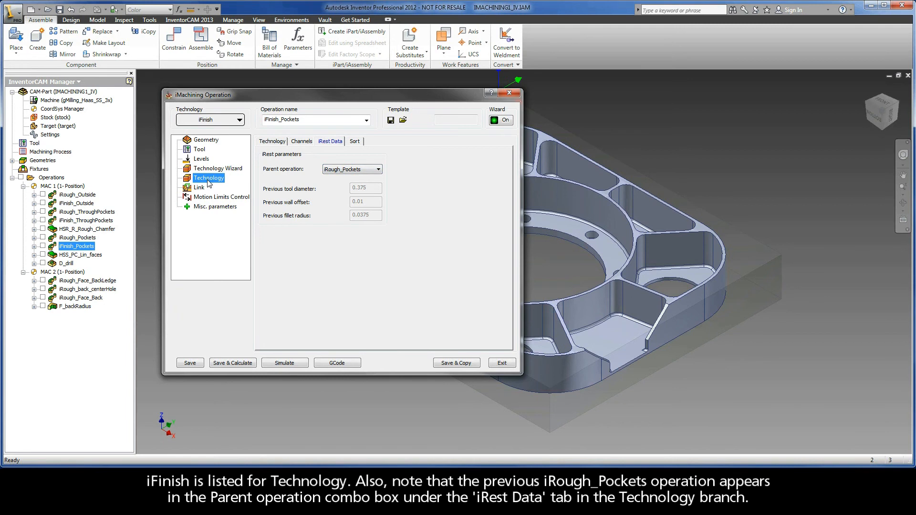
{"action": "left_click", "coordinate": [280, 143]}
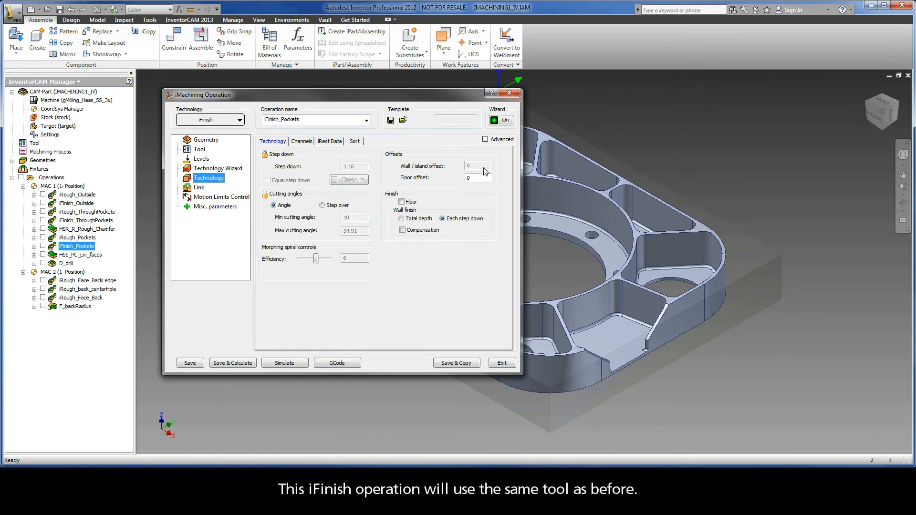
{"action": "left_click", "coordinate": [198, 149]}
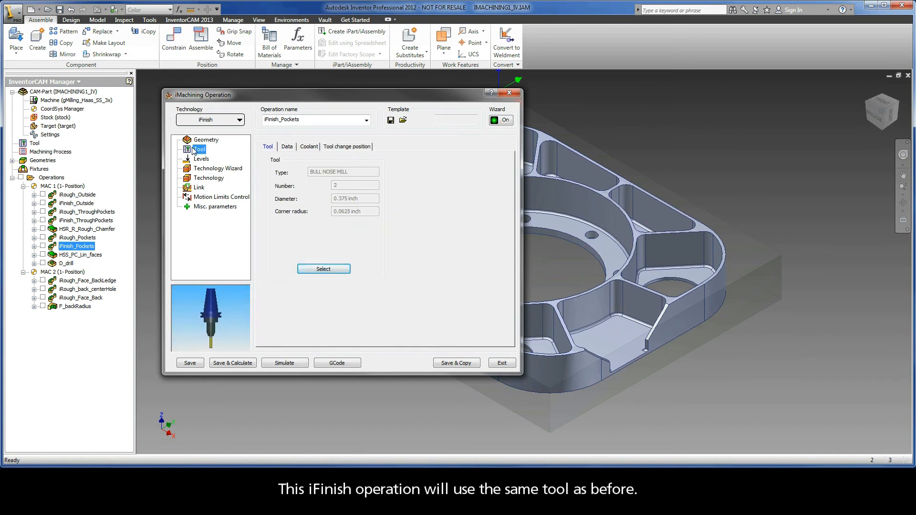
Step: Simulate the iFinish_Pockets tool path in Host CAD mode at slightly more than half simulation speed
{"action": "left_click", "coordinate": [276, 362]}
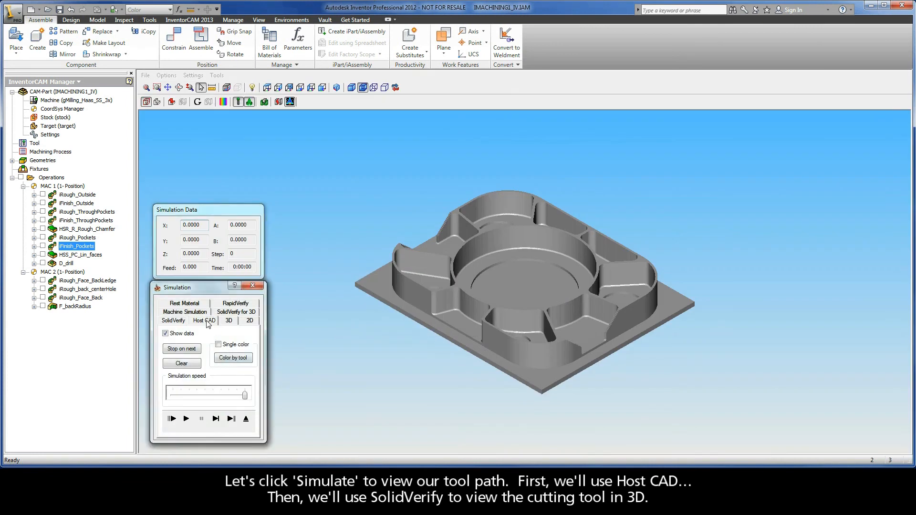
{"action": "left_click", "coordinate": [208, 320]}
{"action": "left_click_drag", "start_coordinate": [244, 395], "coordinate": [221, 396]}
{"action": "left_click", "coordinate": [186, 416]}
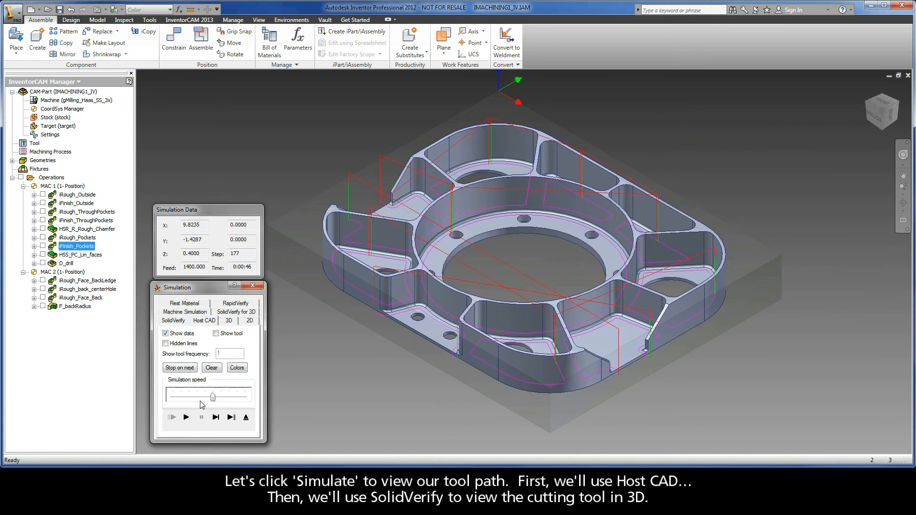
Step: Simulate iFinish_Pockets on the solid stock in SolidVerify mode and exit the simulation and the operation
{"action": "left_click", "coordinate": [179, 321]}
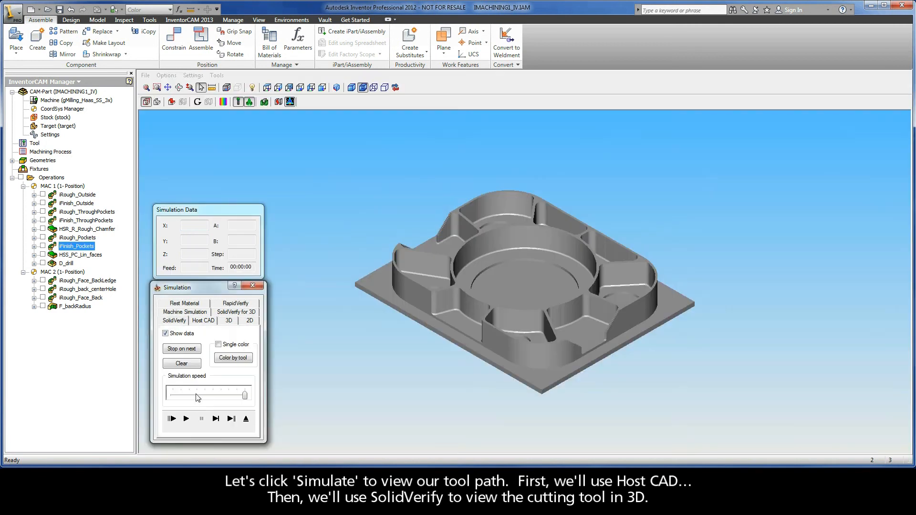
{"action": "left_click", "coordinate": [186, 419]}
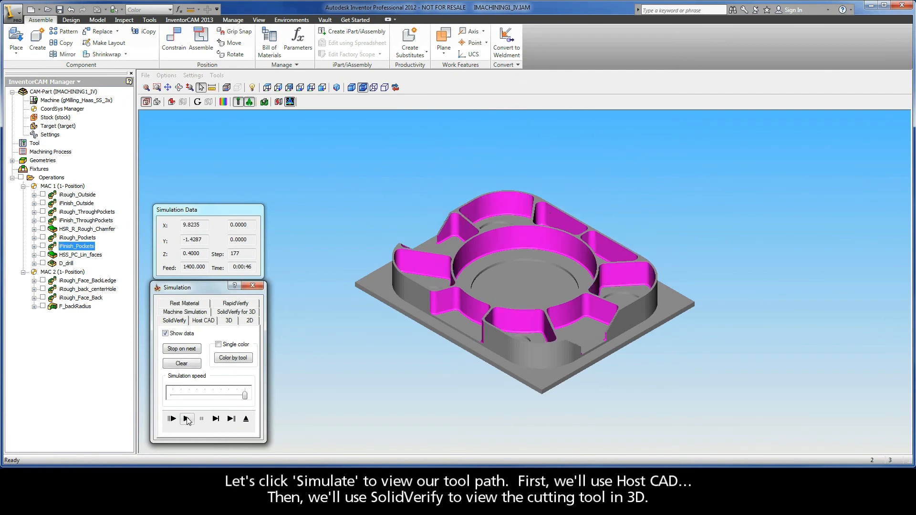
{"action": "left_click", "coordinate": [246, 419]}
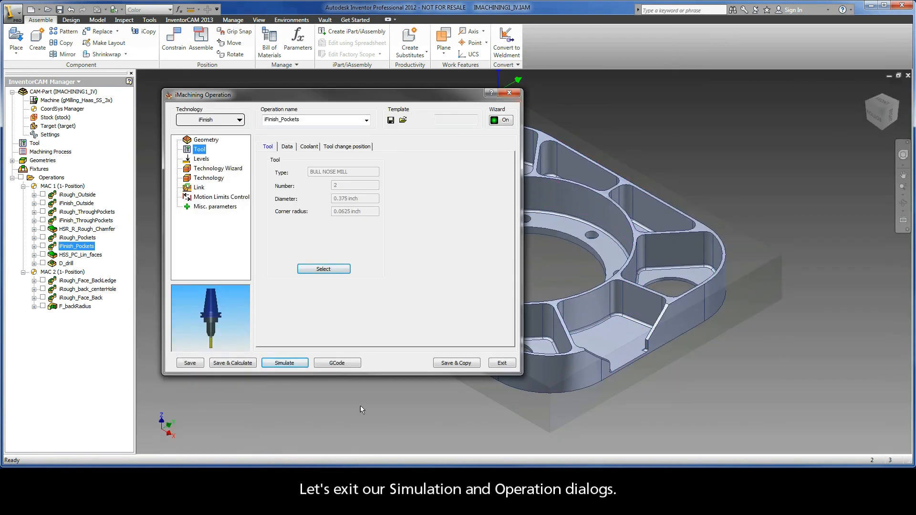
{"action": "left_click", "coordinate": [498, 367]}
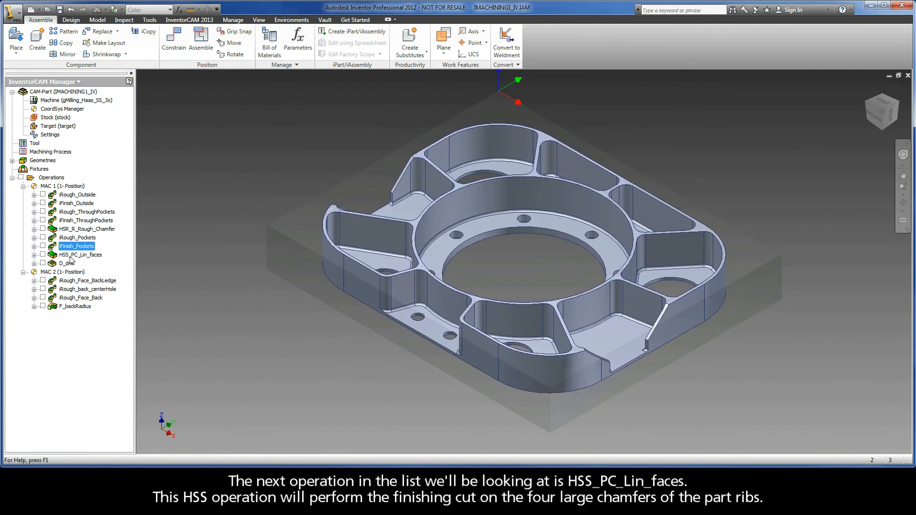
Step: Open the HSS_PC_Lin_faces operation, display its drive surface faces on the model and review its tool
{"action": "left_click", "coordinate": [98, 256]}
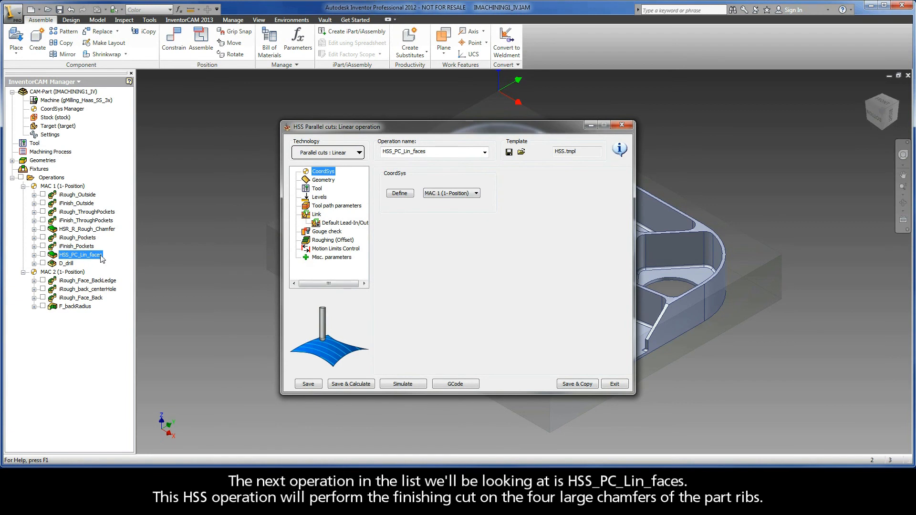
{"action": "left_click", "coordinate": [320, 182]}
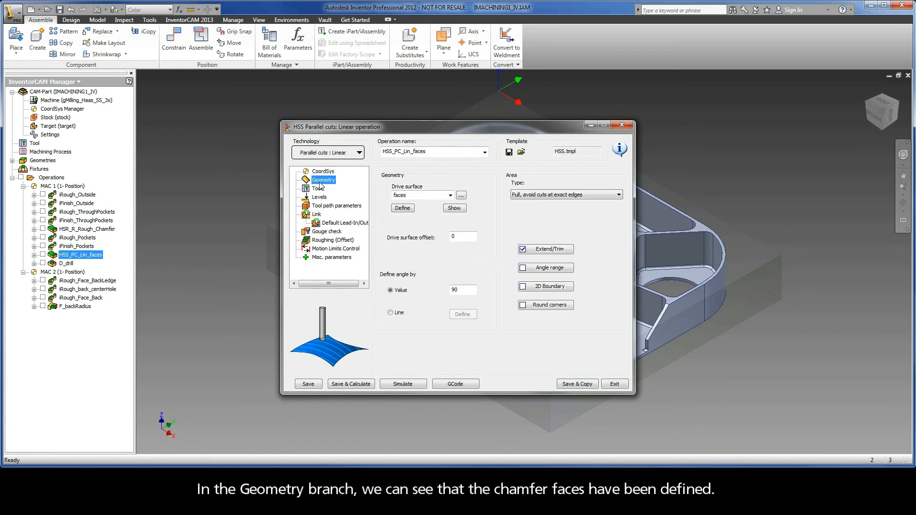
{"action": "left_click", "coordinate": [454, 209]}
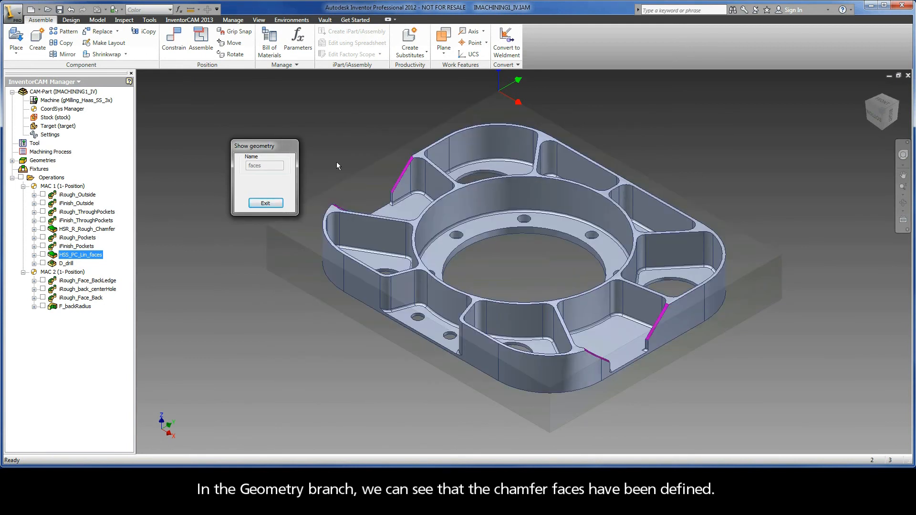
{"action": "left_click", "coordinate": [265, 203]}
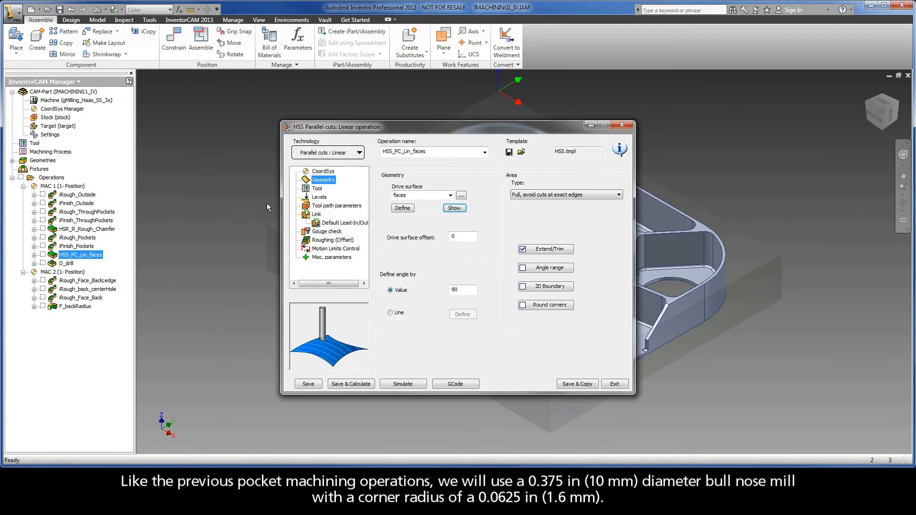
{"action": "left_click", "coordinate": [316, 189]}
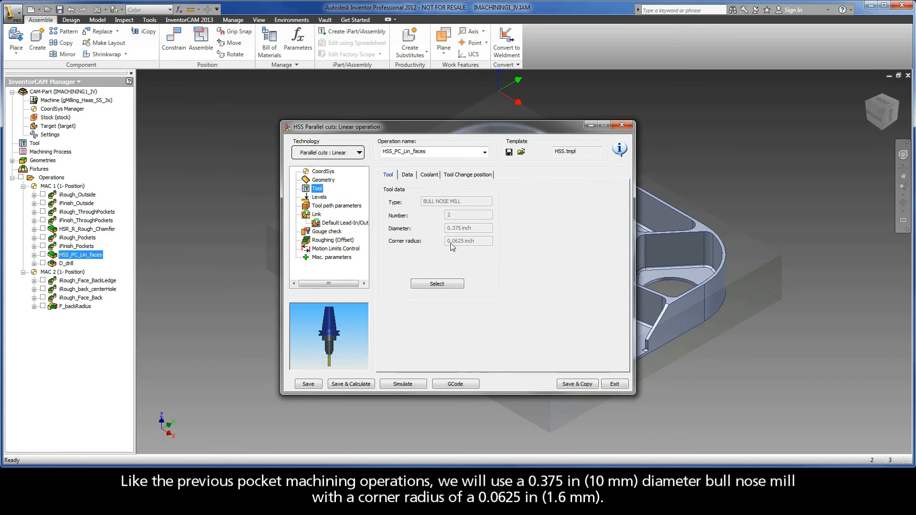
Step: Review the parallel-cuts strategy and maximum step over of HSS_PC_Lin_faces, along with its approach, retract and link settings
{"action": "left_click", "coordinate": [332, 206]}
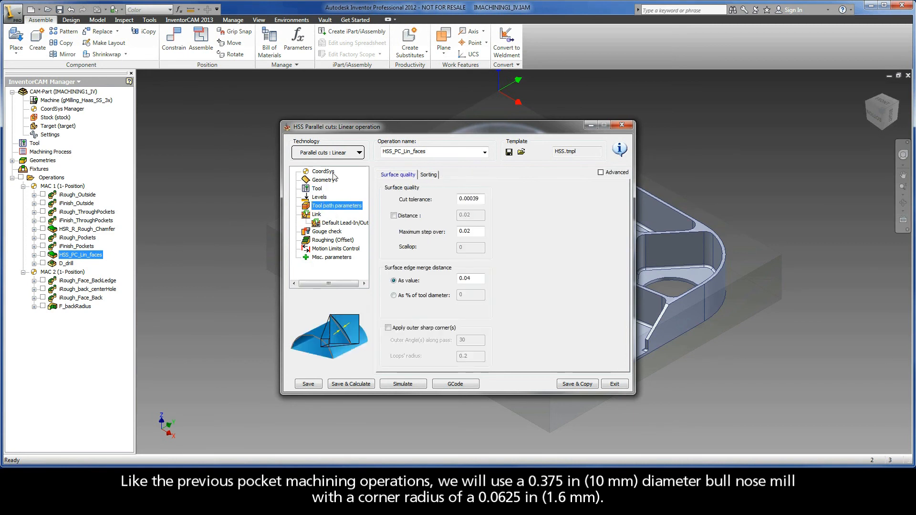
{"action": "left_click", "coordinate": [337, 153]}
{"action": "mouse_move", "coordinate": [425, 166]}
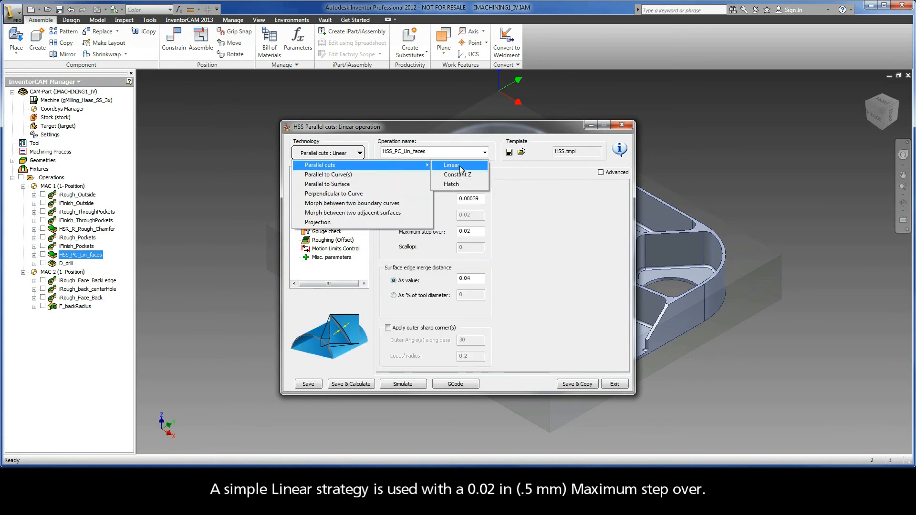
{"action": "left_click", "coordinate": [491, 232]}
{"action": "left_click_drag", "start_coordinate": [475, 231], "coordinate": [427, 229]}
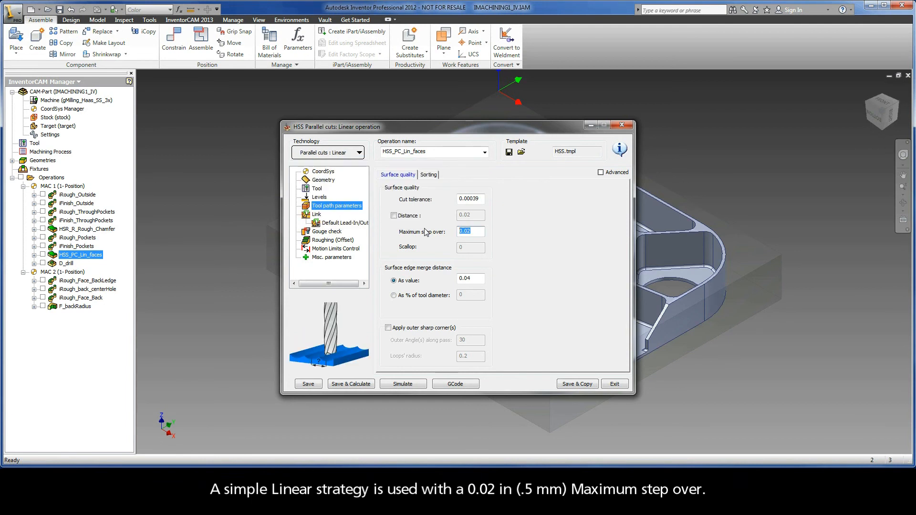
{"action": "left_click", "coordinate": [317, 215]}
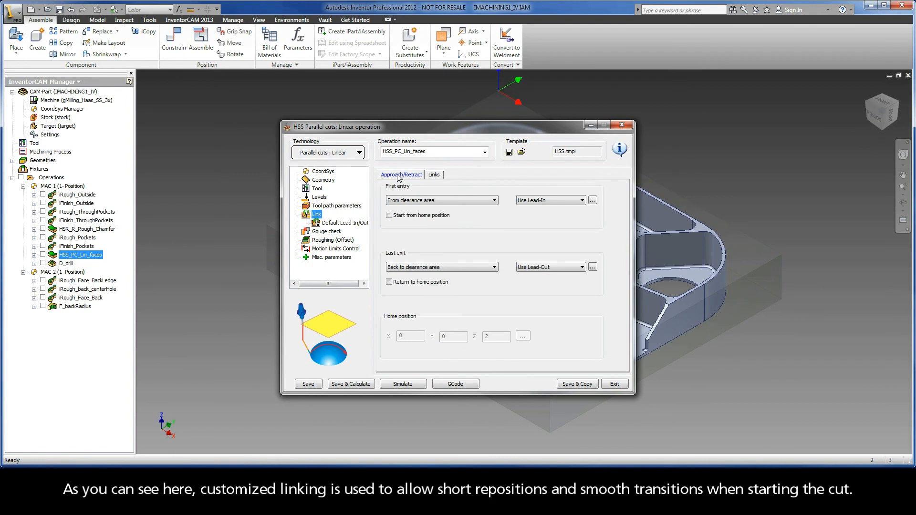
{"action": "left_click", "coordinate": [434, 175]}
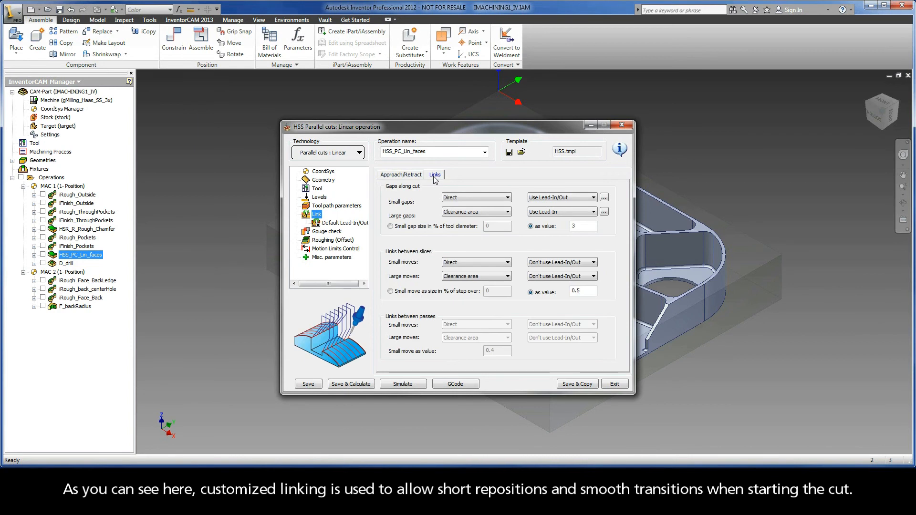
Step: Simulate the HSS_PC_Lin_faces tool path in Host CAD mode at full simulation speed
{"action": "left_click", "coordinate": [403, 384]}
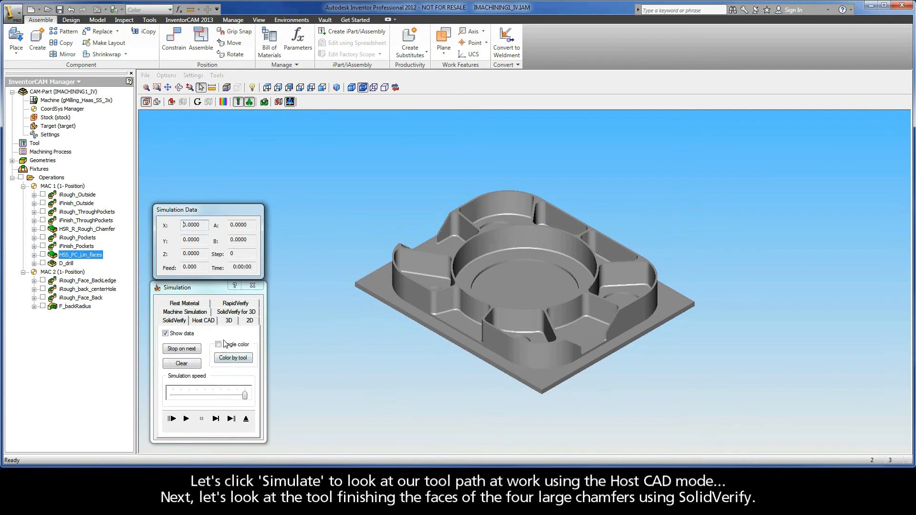
{"action": "left_click", "coordinate": [204, 321]}
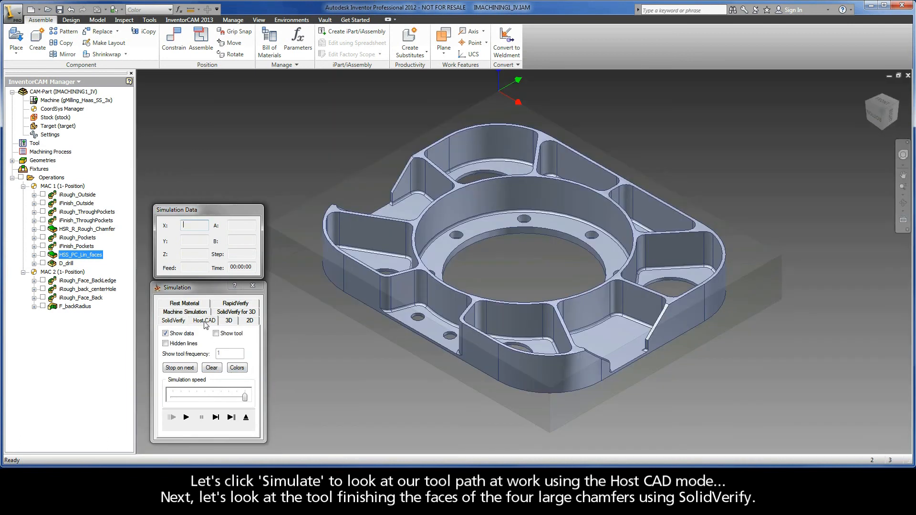
{"action": "left_click", "coordinate": [186, 417]}
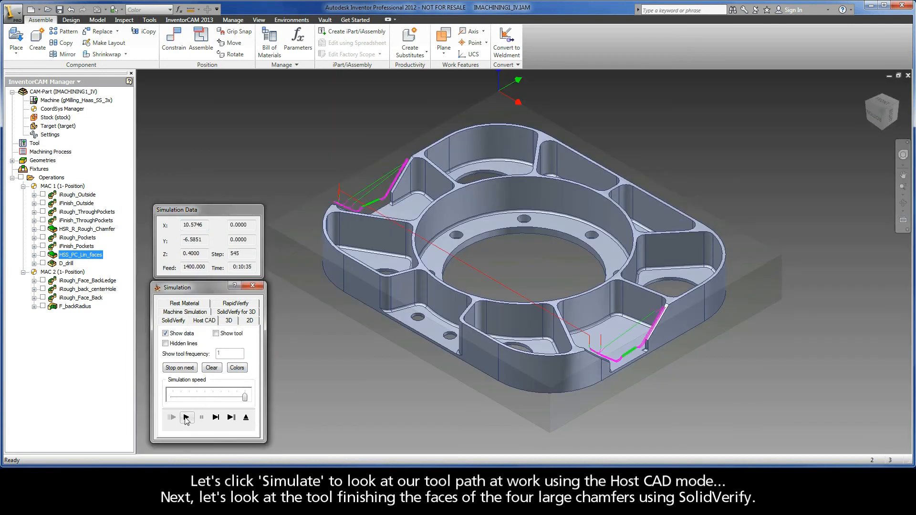
Step: Simulate HSS_PC_Lin_faces in SolidVerify mode at slightly reduced speed and exit the simulation and the operation
{"action": "left_click", "coordinate": [173, 320]}
{"action": "mouse_move", "coordinate": [244, 395]}
{"action": "left_mouse_down"}
{"action": "mouse_move", "coordinate": [212, 396]}
{"action": "mouse_move", "coordinate": [237, 397]}
{"action": "left_mouse_up"}
{"action": "left_click", "coordinate": [186, 418]}
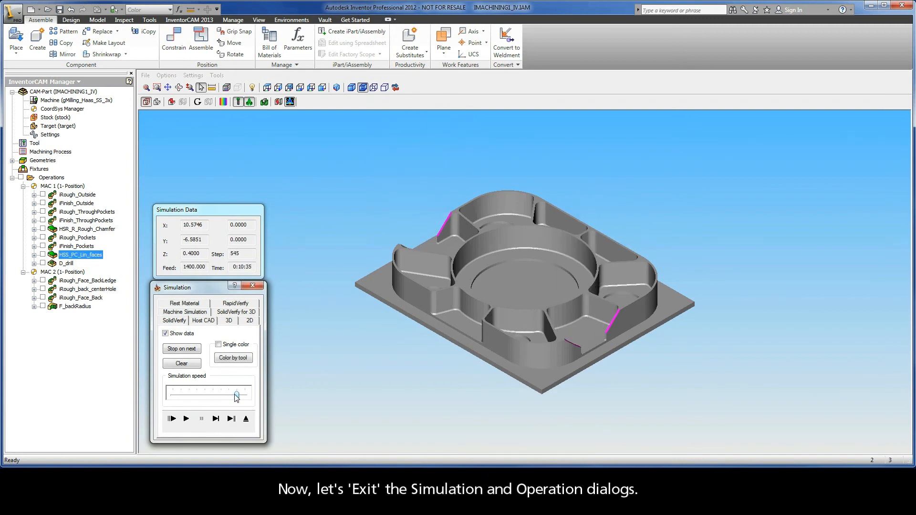
{"action": "left_click", "coordinate": [246, 418]}
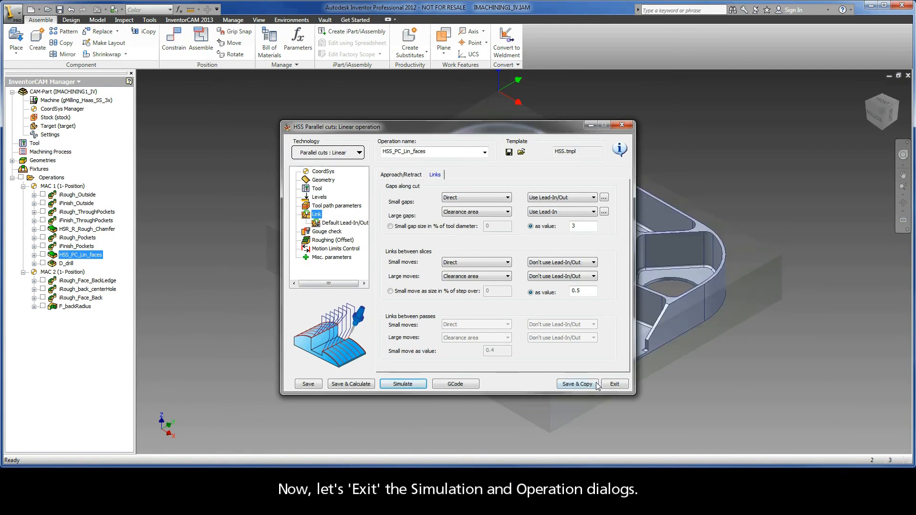
{"action": "left_click", "coordinate": [605, 384]}
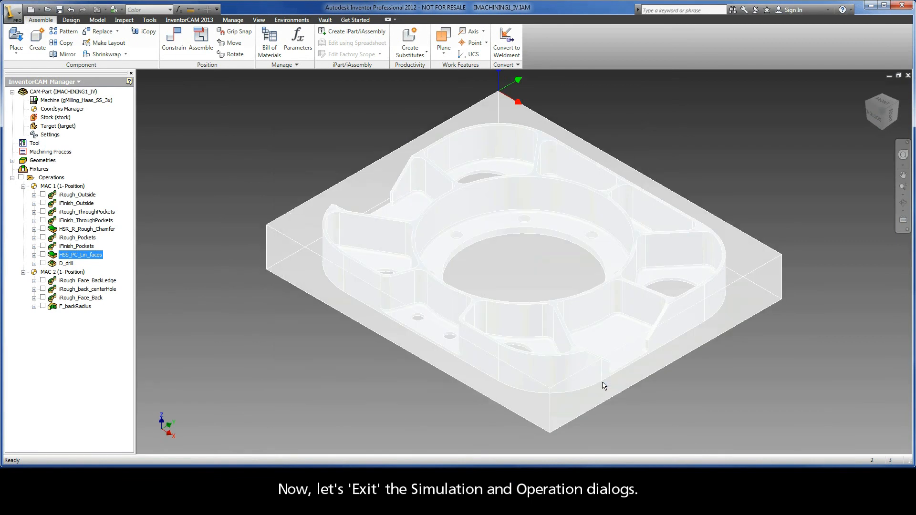
Step: Switch to the MAC 2 position, open iRough_Face_BackLedge and review its geometry chains, tool and milling levels
{"action": "left_click", "coordinate": [70, 273]}
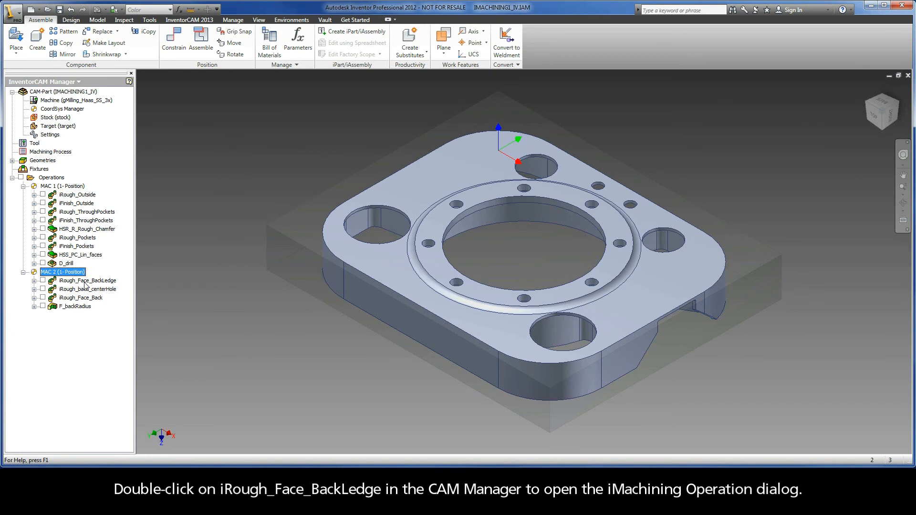
{"action": "double_click", "coordinate": [84, 281]}
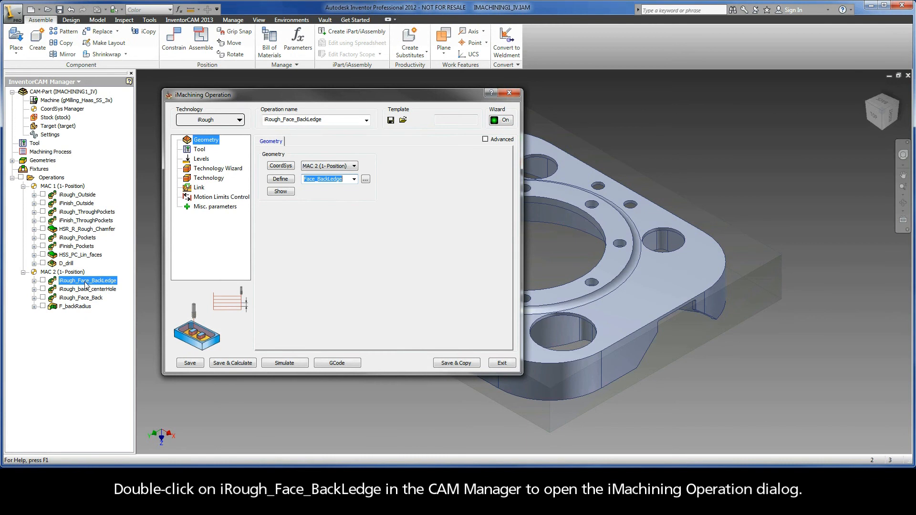
{"action": "left_click", "coordinate": [280, 192]}
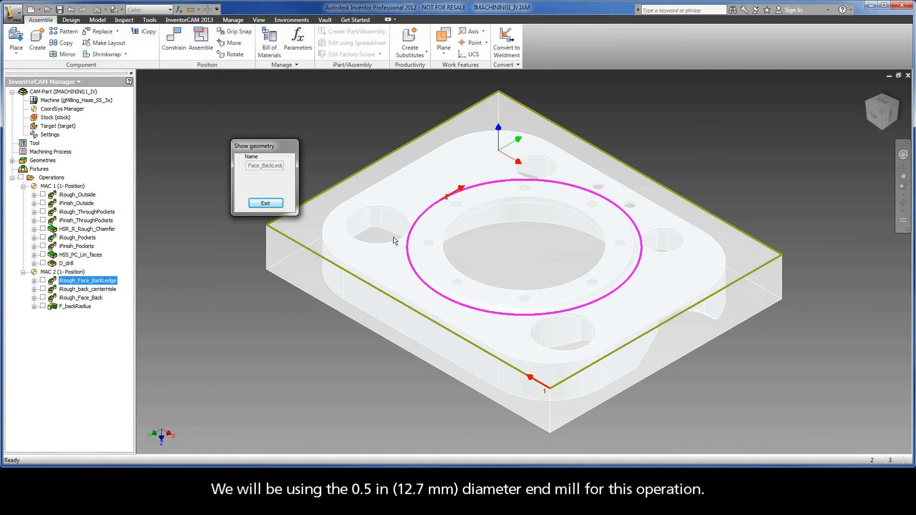
{"action": "left_click", "coordinate": [271, 204]}
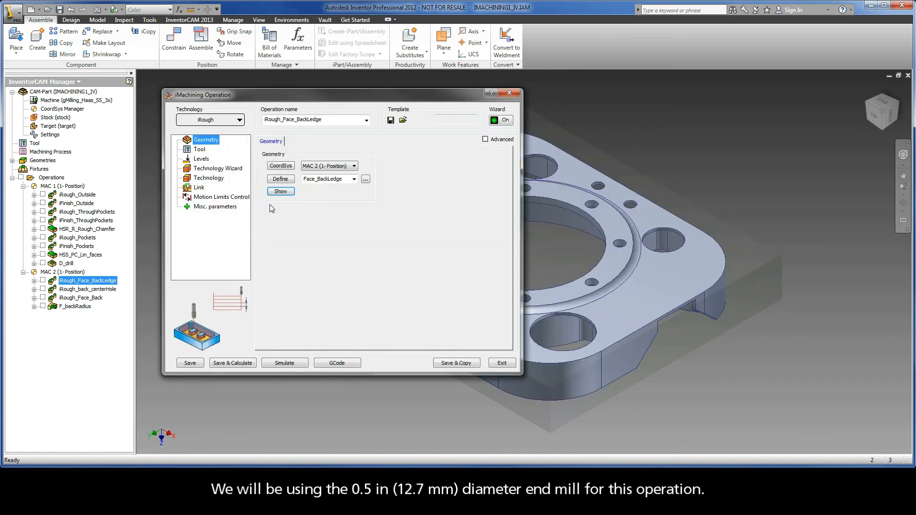
{"action": "left_click", "coordinate": [199, 149]}
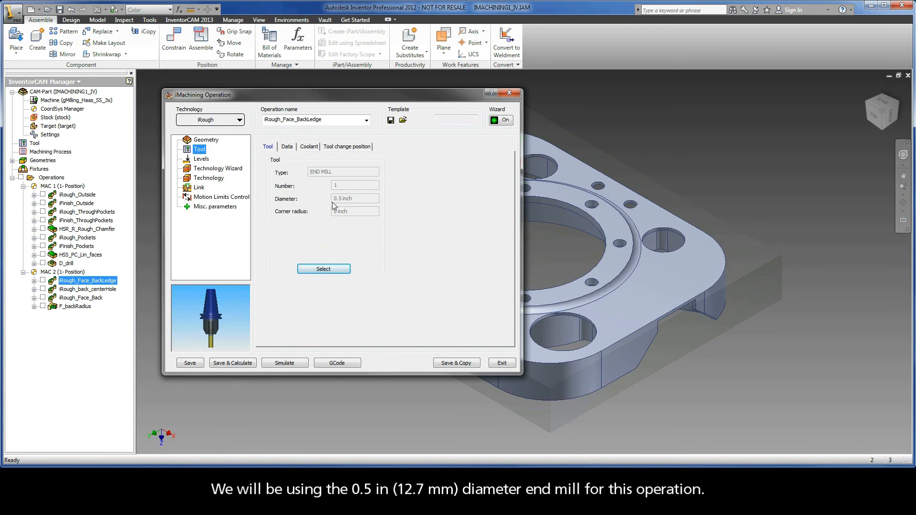
{"action": "left_click", "coordinate": [201, 160]}
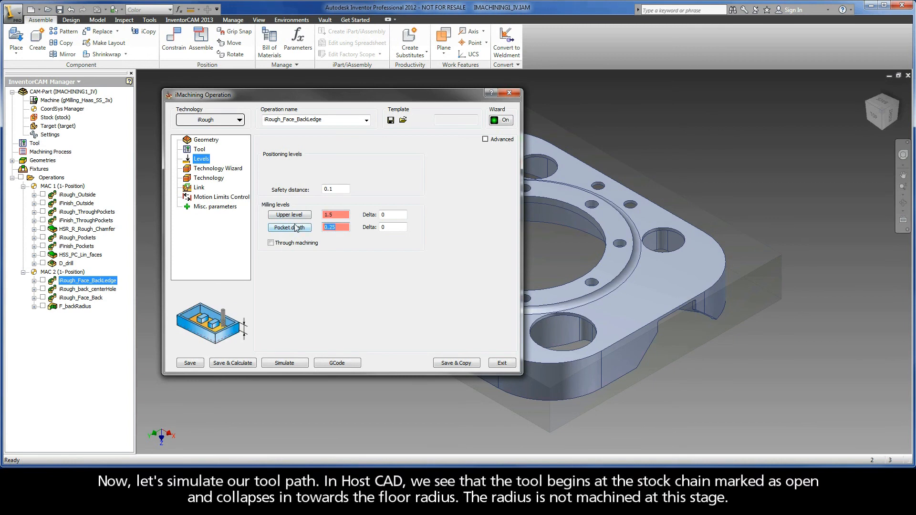
Step: Simulate the iRough_Face_BackLedge tool path in Host CAD mode at slightly more than half simulation speed
{"action": "left_click", "coordinate": [287, 363]}
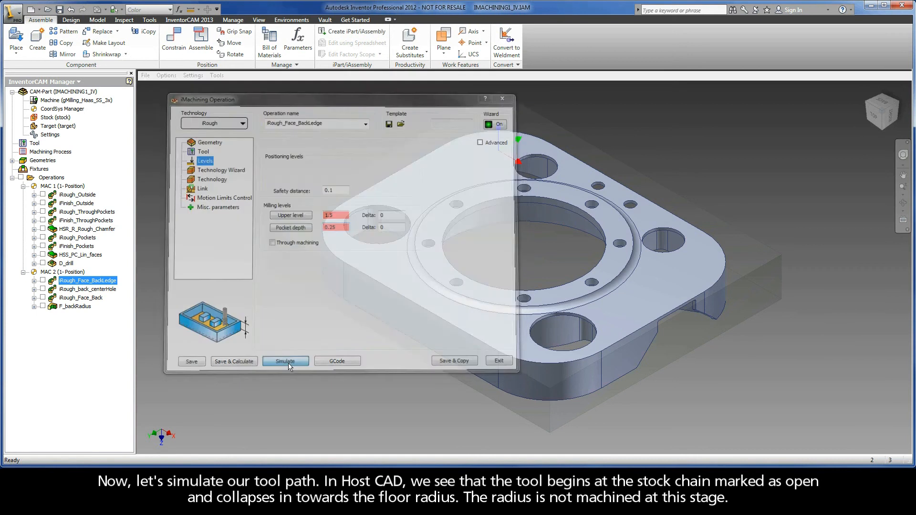
{"action": "left_click", "coordinate": [209, 321]}
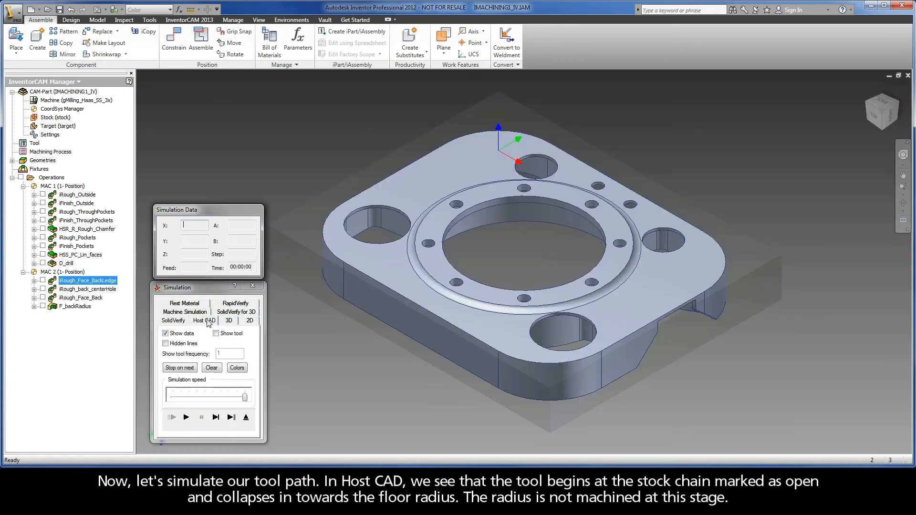
{"action": "left_click_drag", "start_coordinate": [244, 397], "coordinate": [215, 404]}
{"action": "left_click", "coordinate": [186, 418]}
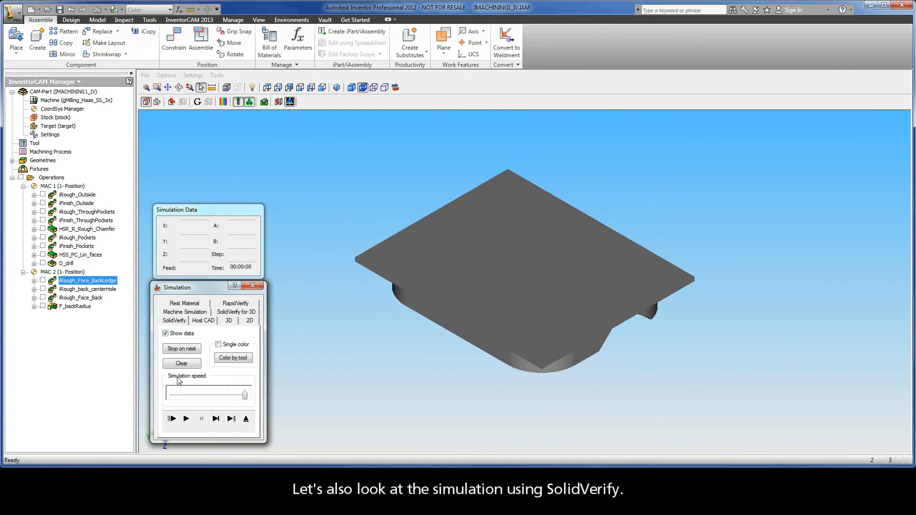
Step: Simulate iRough_Face_BackLedge on the solid stock in SolidVerify mode and exit the simulation and the operation
{"action": "left_click", "coordinate": [187, 418]}
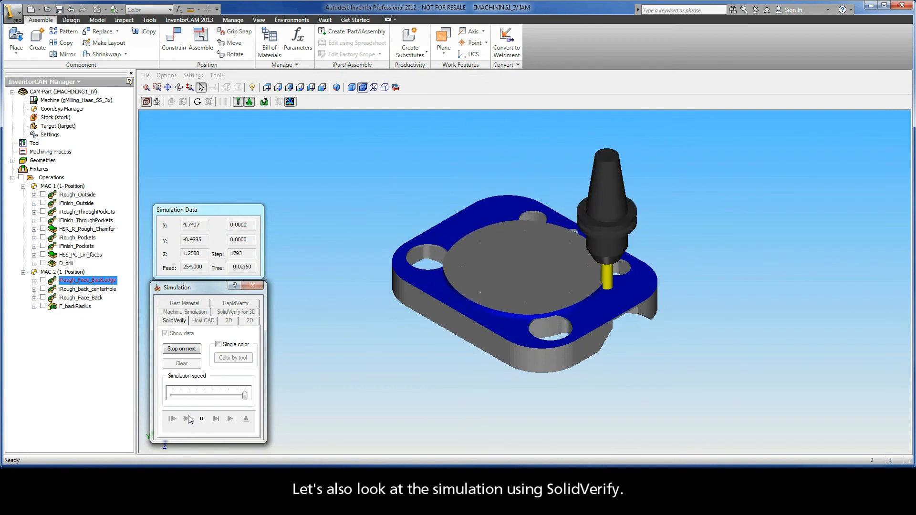
{"action": "left_click", "coordinate": [246, 419]}
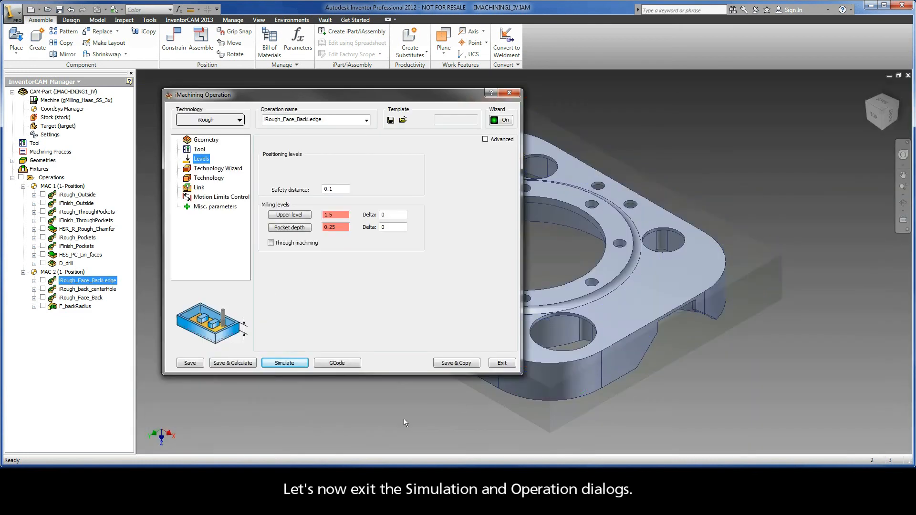
{"action": "left_click", "coordinate": [500, 364]}
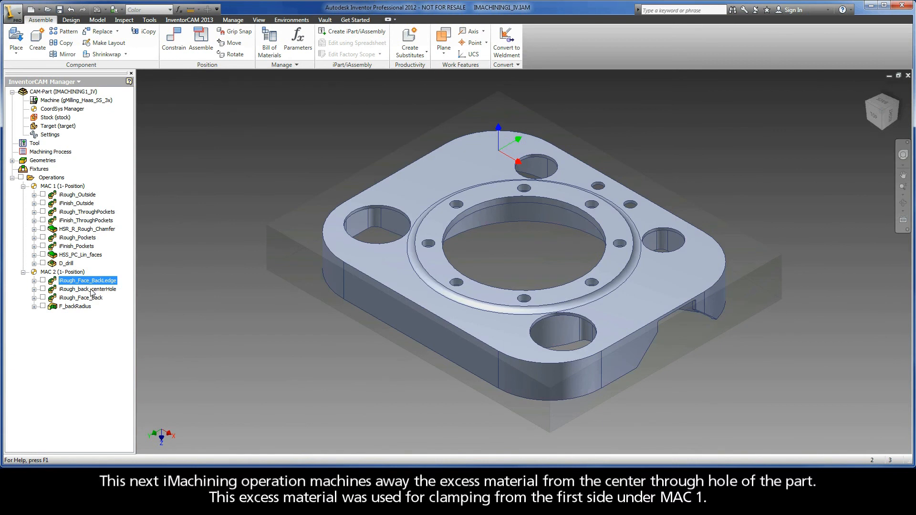
Step: Open iRough_back_centerHole and review its geometry chain, tool, milling levels and wall offset
{"action": "left_click", "coordinate": [98, 290]}
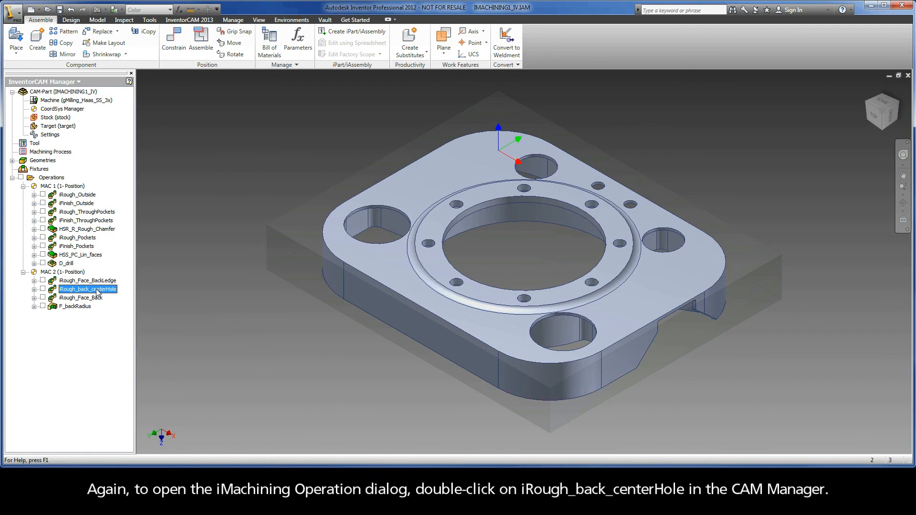
{"action": "double_click", "coordinate": [96, 289]}
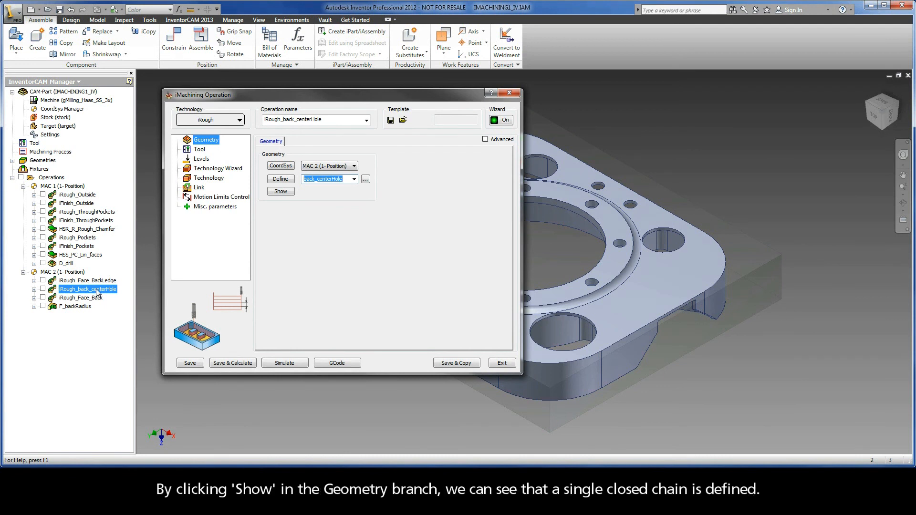
{"action": "left_click", "coordinate": [270, 191]}
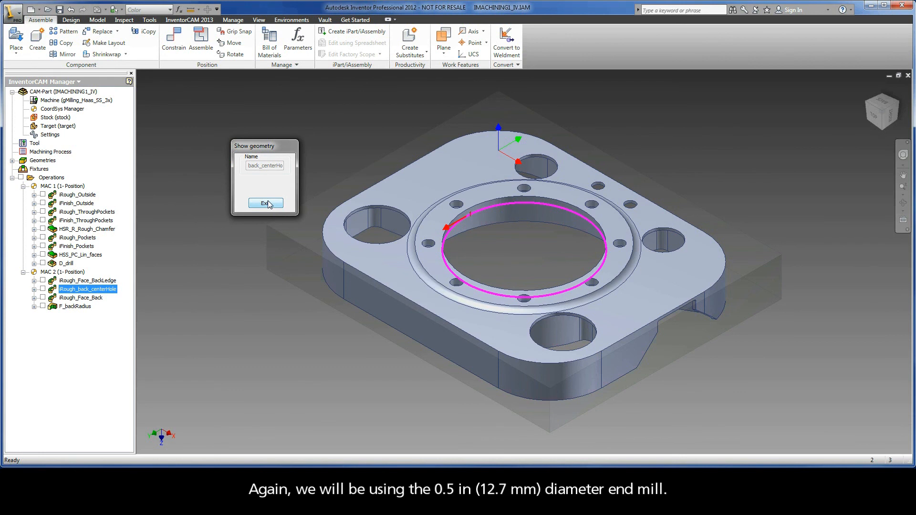
{"action": "left_click", "coordinate": [266, 203]}
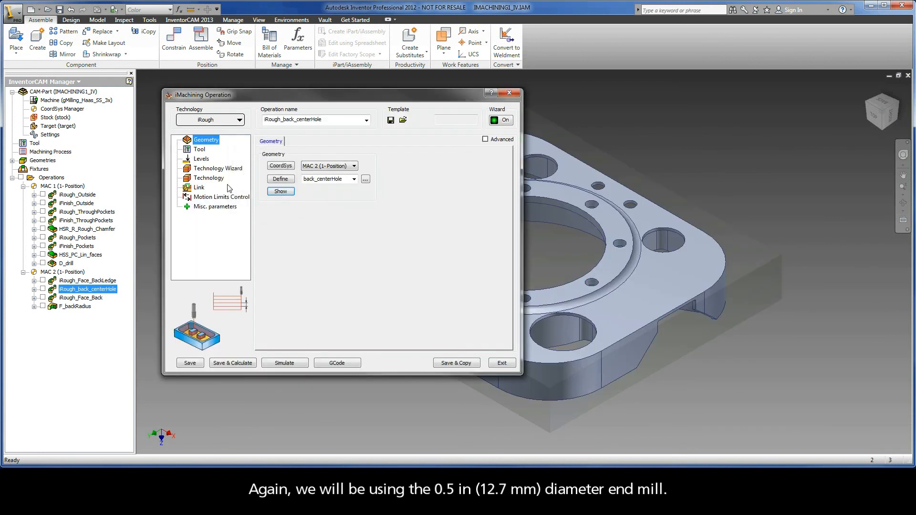
{"action": "left_click", "coordinate": [199, 151]}
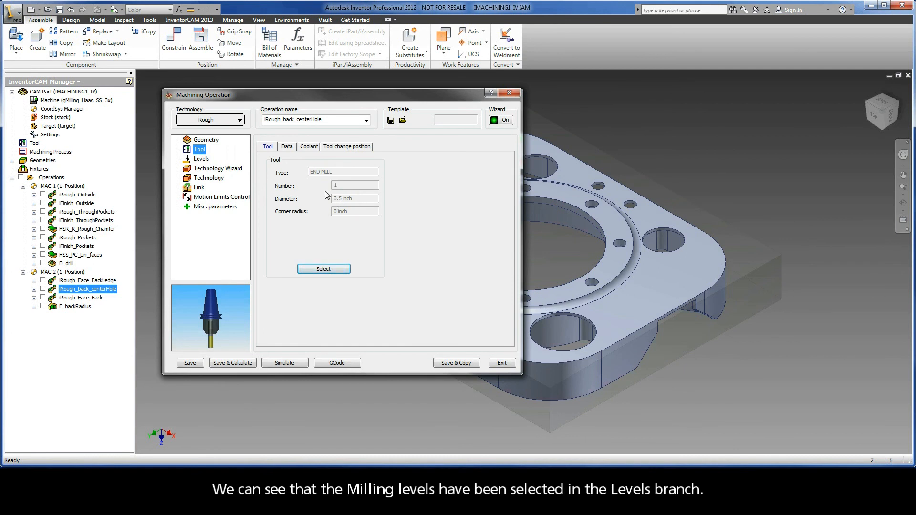
{"action": "left_click", "coordinate": [203, 160]}
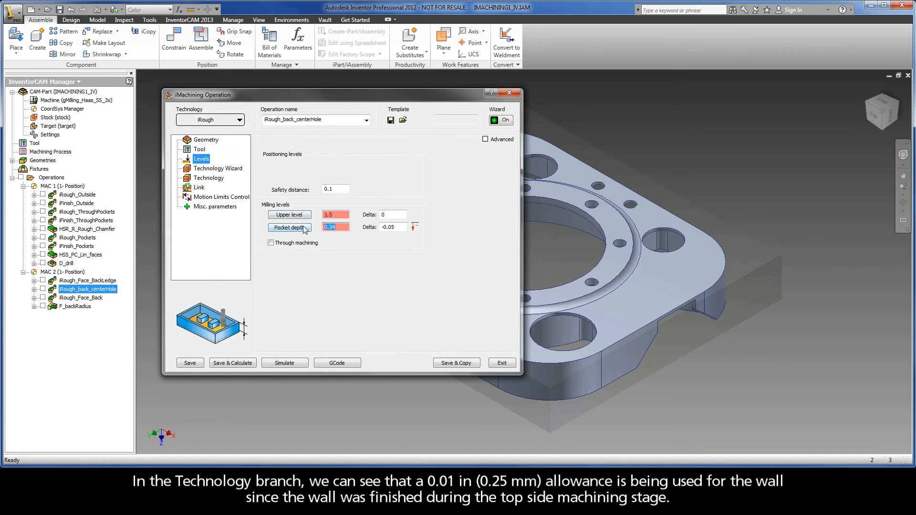
{"action": "left_click", "coordinate": [210, 178]}
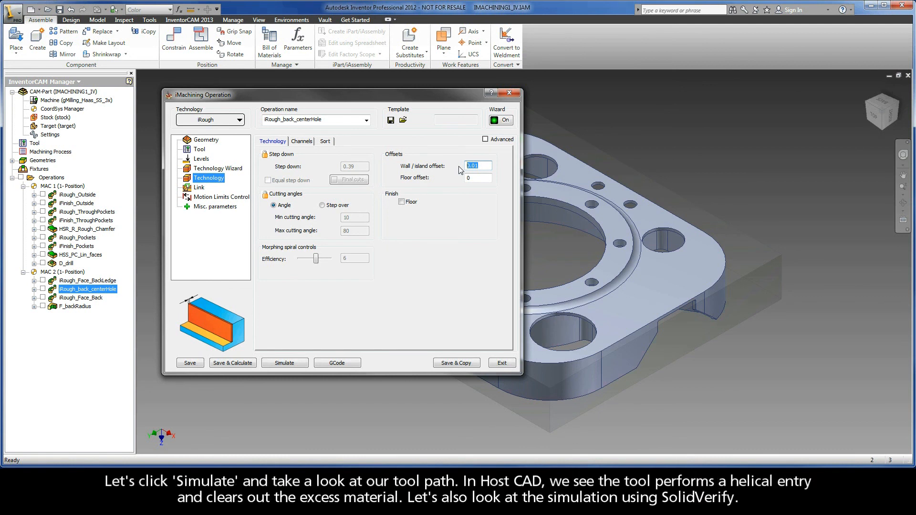
Step: Simulate the iRough_back_centerHole tool path in Host CAD mode, replaying it at slightly more than half simulation speed
{"action": "left_click", "coordinate": [289, 363]}
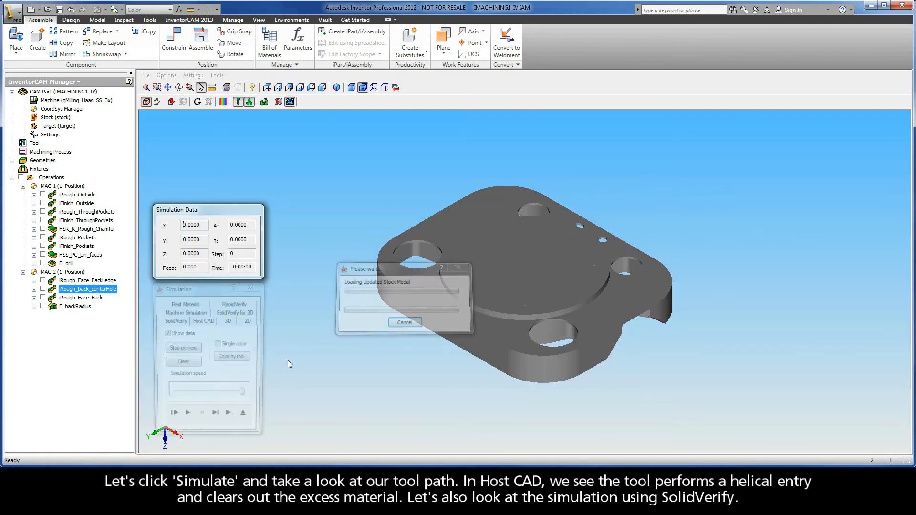
{"action": "left_click", "coordinate": [204, 321]}
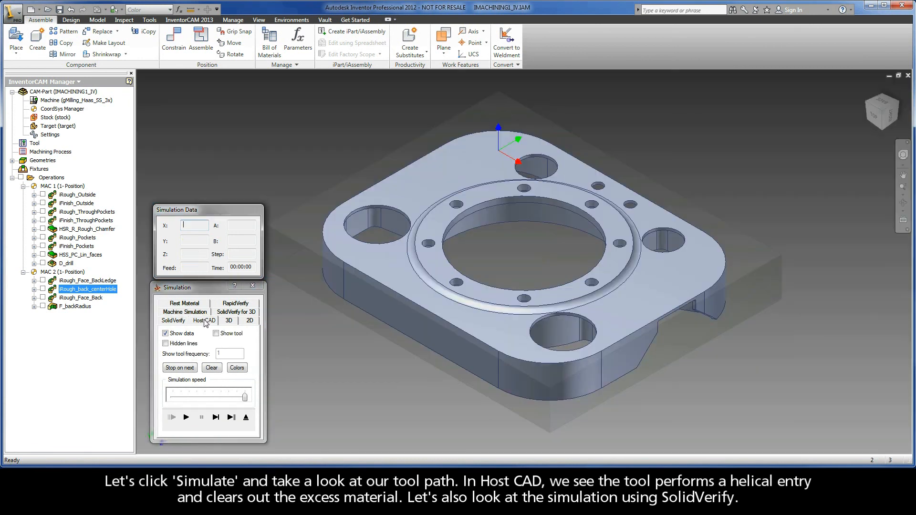
{"action": "left_click", "coordinate": [186, 418]}
{"action": "left_click_drag", "start_coordinate": [245, 397], "coordinate": [212, 397]}
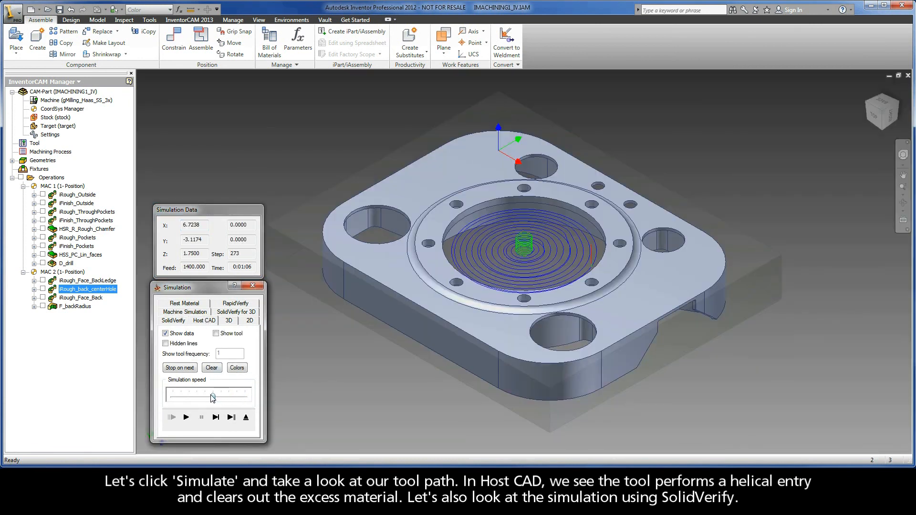
{"action": "left_click", "coordinate": [186, 418]}
Step: Simulate iRough_back_centerHole on the solid stock in SolidVerify mode and exit the simulation and the operation
{"action": "left_click", "coordinate": [175, 320]}
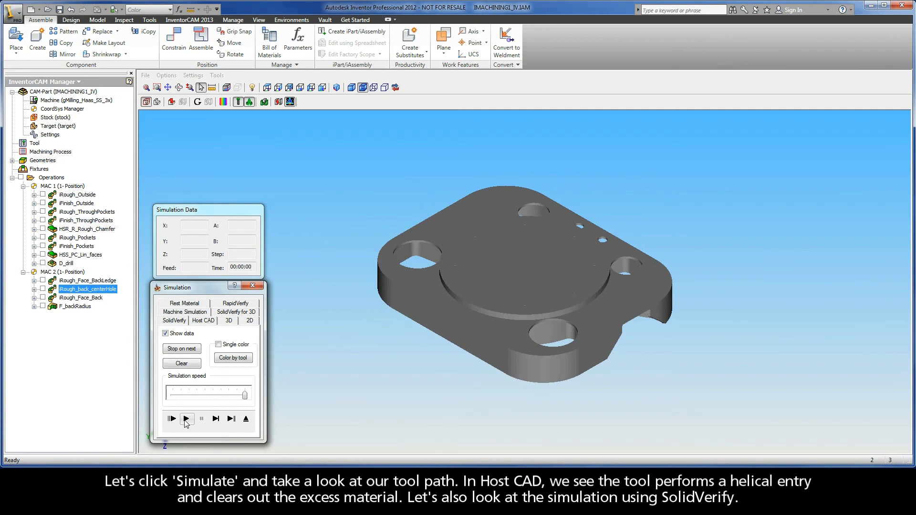
{"action": "left_click", "coordinate": [186, 418]}
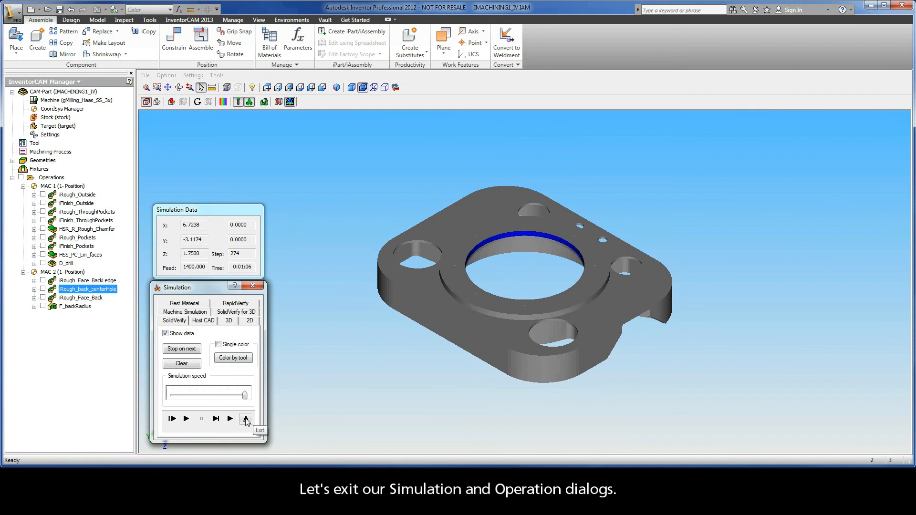
{"action": "left_click", "coordinate": [245, 418]}
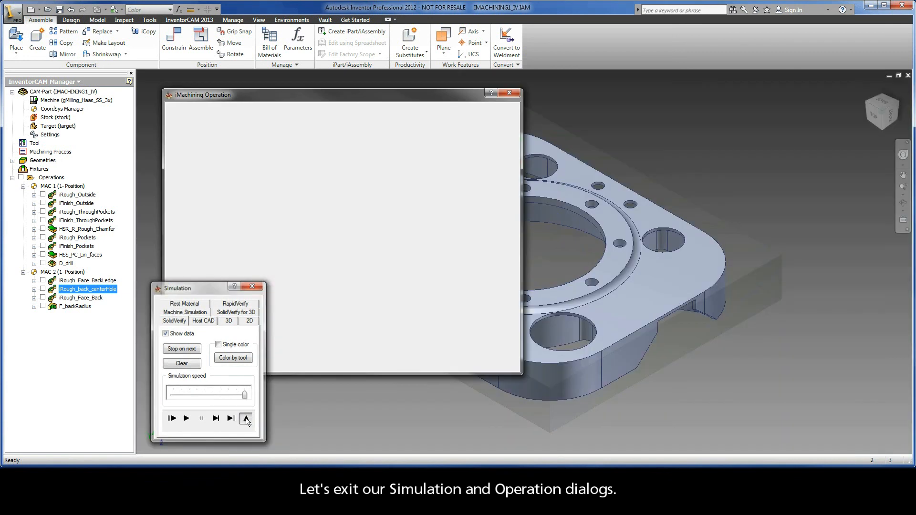
{"action": "left_click", "coordinate": [502, 363]}
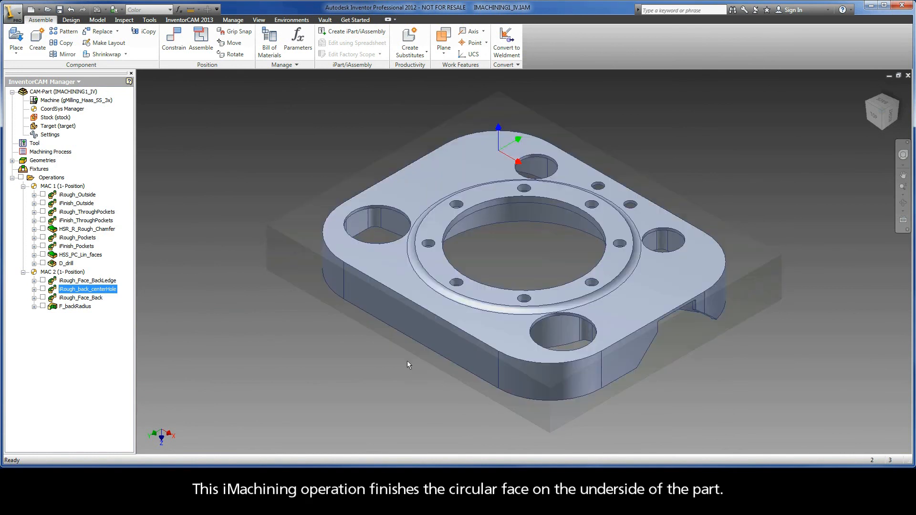
Step: Open iRough_Face_Back and review its geometry chains, tool and milling levels
{"action": "left_click", "coordinate": [88, 299]}
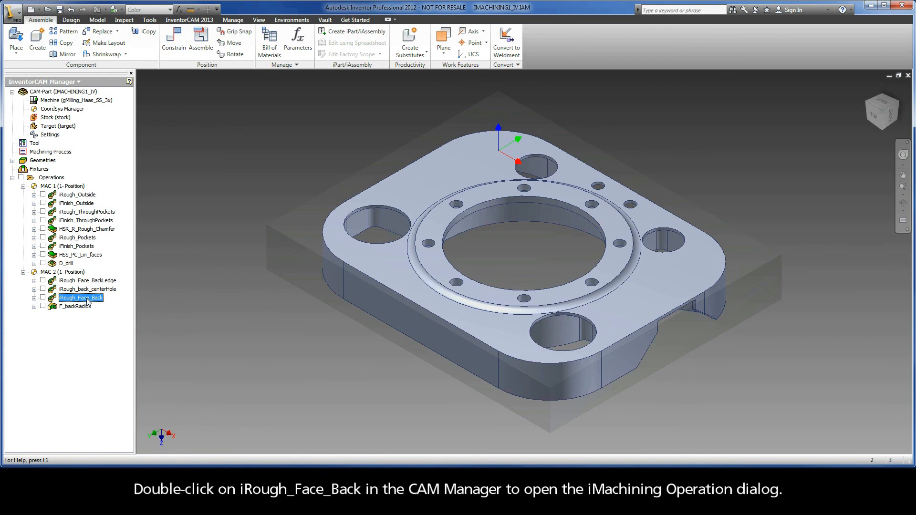
{"action": "double_click", "coordinate": [85, 298]}
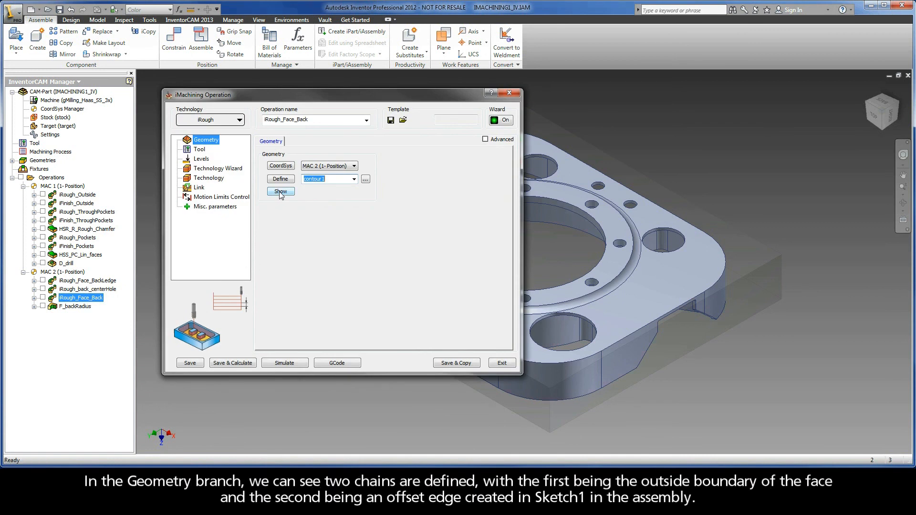
{"action": "left_click", "coordinate": [280, 192]}
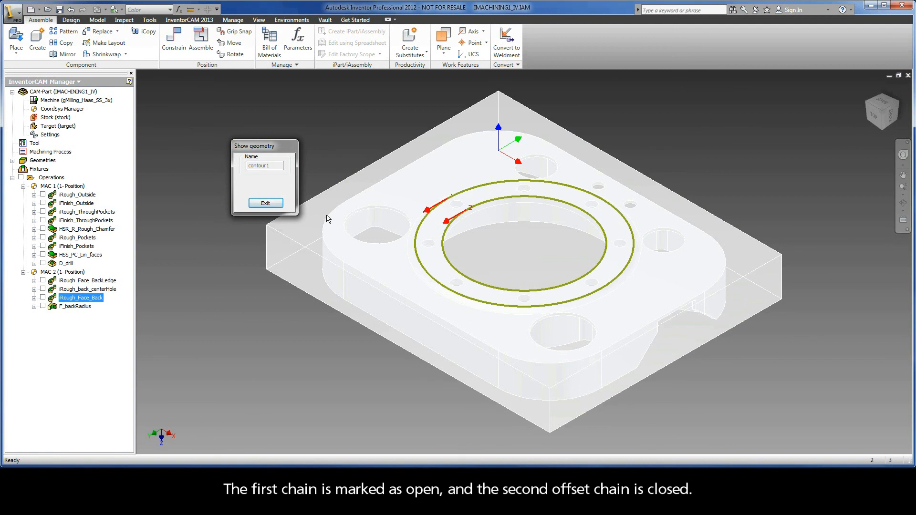
{"action": "left_click", "coordinate": [265, 204]}
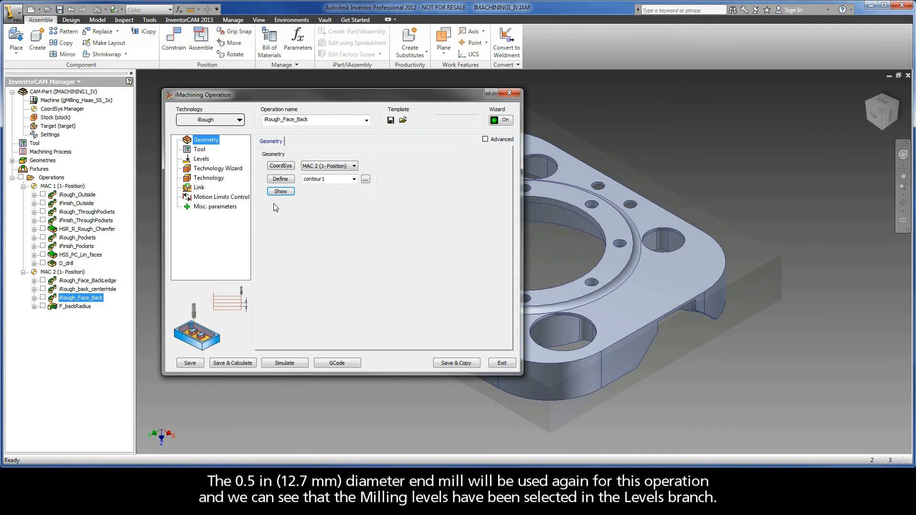
{"action": "left_click", "coordinate": [201, 151]}
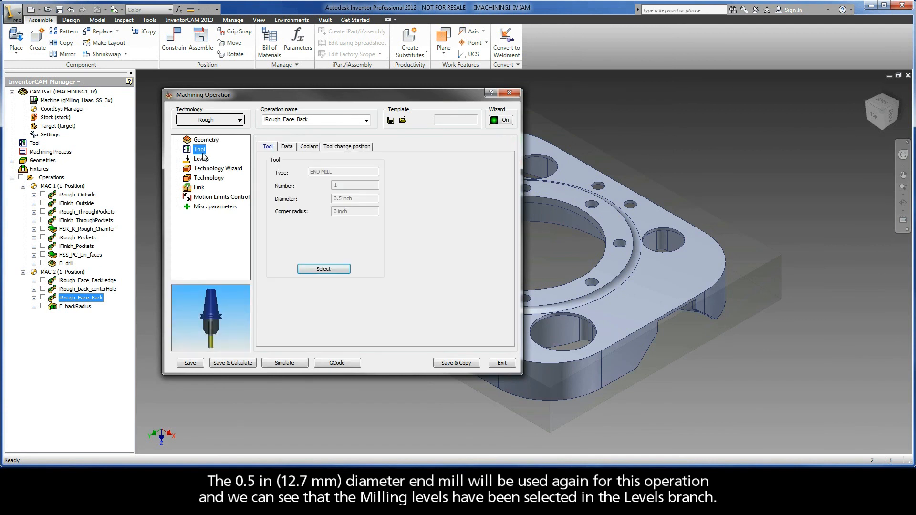
{"action": "left_click", "coordinate": [201, 159]}
{"action": "left_click_drag", "start_coordinate": [348, 215], "coordinate": [322, 227]}
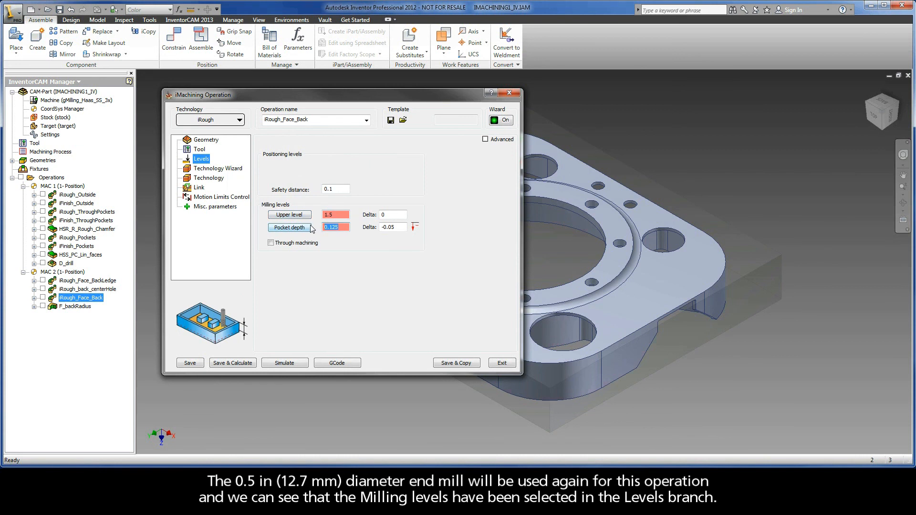
Step: Simulate the iRough_Face_Back tool path in Host CAD mode, replaying it at about a quarter speed and speeding it up to slightly over half
{"action": "left_click", "coordinate": [288, 362]}
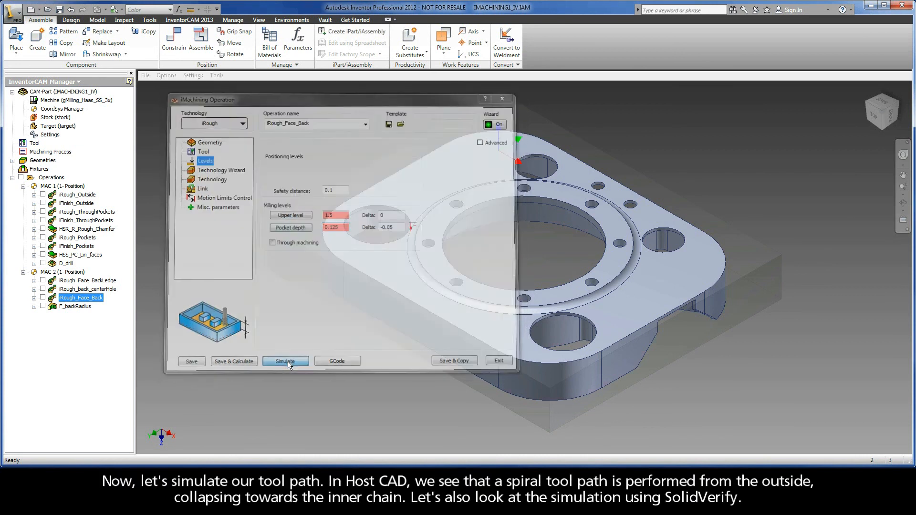
{"action": "left_click", "coordinate": [204, 321]}
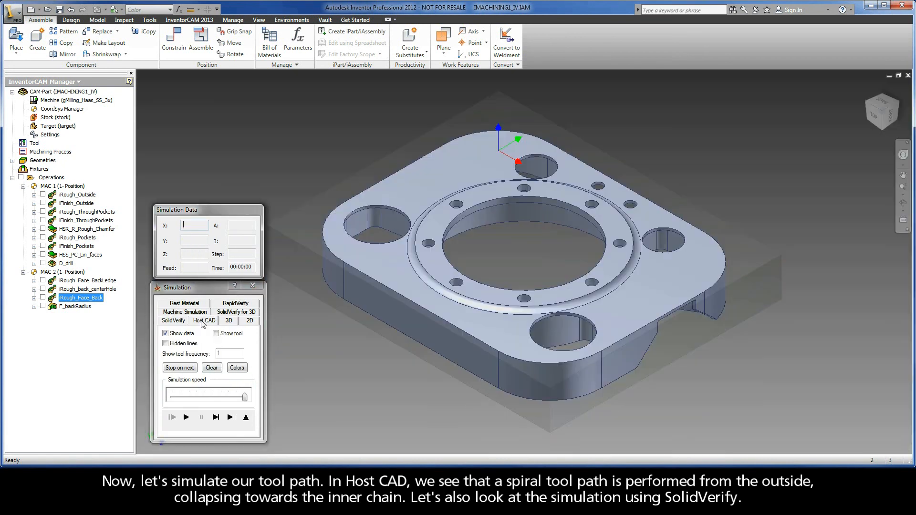
{"action": "left_click_drag", "start_coordinate": [245, 395], "coordinate": [213, 396]}
{"action": "left_click", "coordinate": [187, 418]}
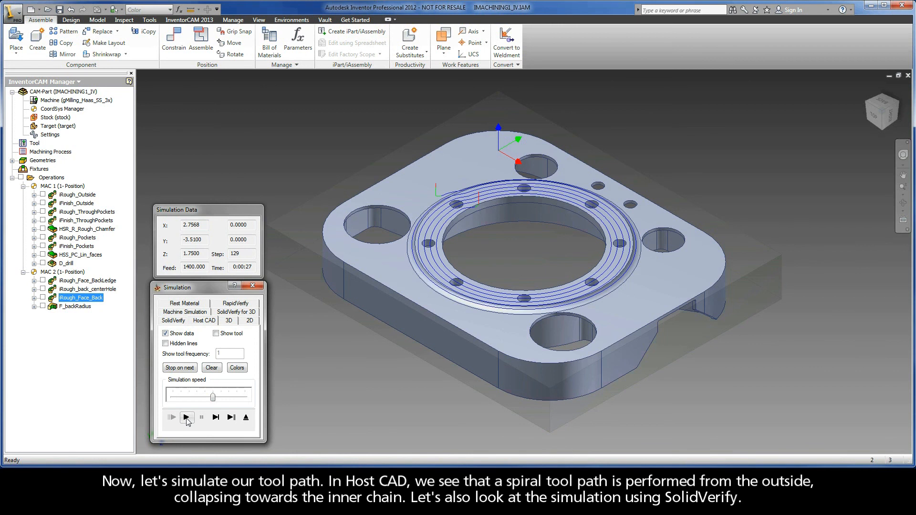
{"action": "left_click_drag", "start_coordinate": [213, 397], "coordinate": [189, 397]}
{"action": "left_click", "coordinate": [186, 419]}
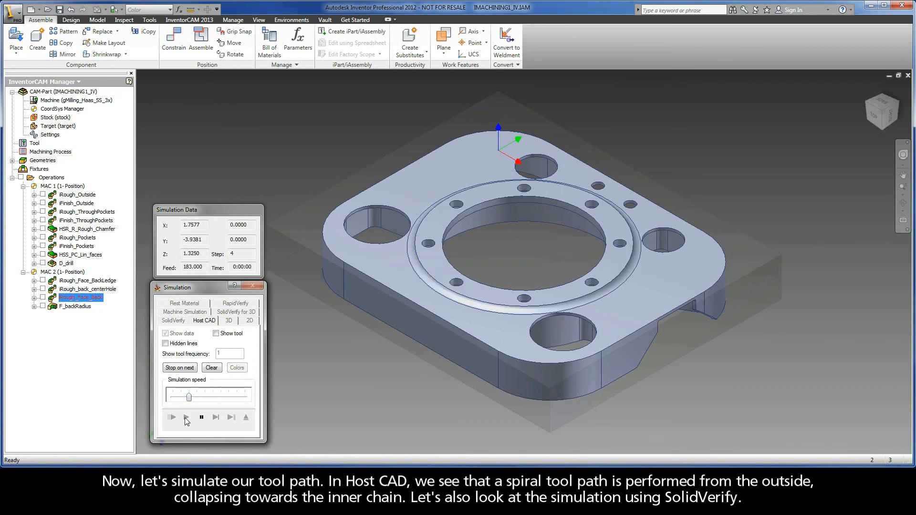
{"action": "left_click_drag", "start_coordinate": [190, 397], "coordinate": [213, 397]}
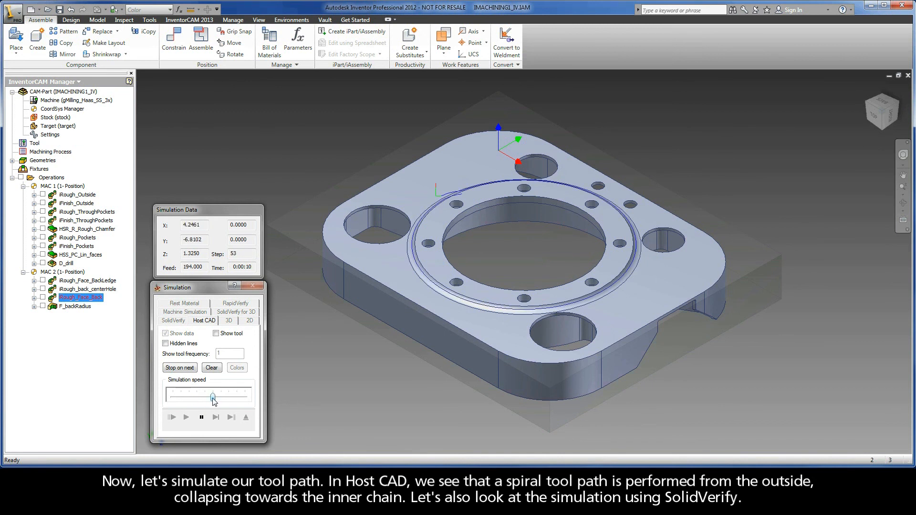
Step: Simulate iRough_Face_Back on the solid stock in SolidVerify mode and exit the simulation and the operation
{"action": "left_click", "coordinate": [182, 322]}
{"action": "left_click", "coordinate": [186, 418]}
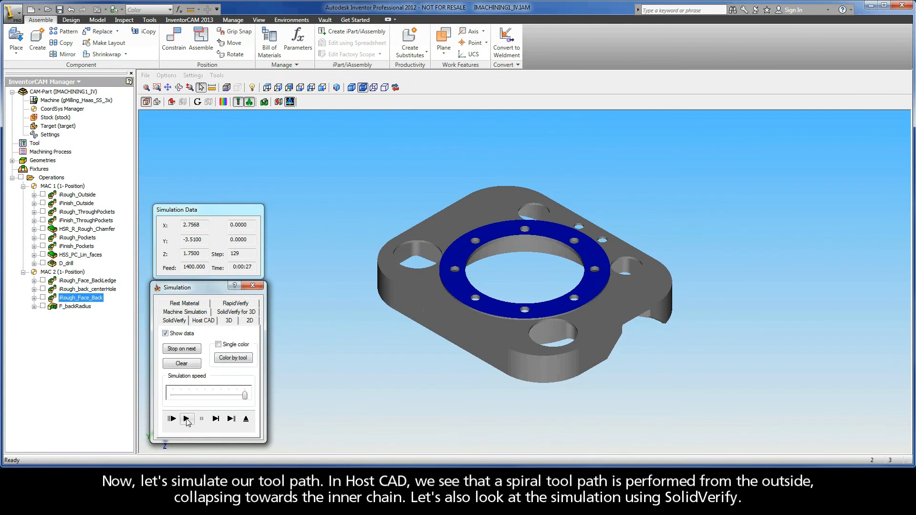
{"action": "left_click", "coordinate": [246, 419]}
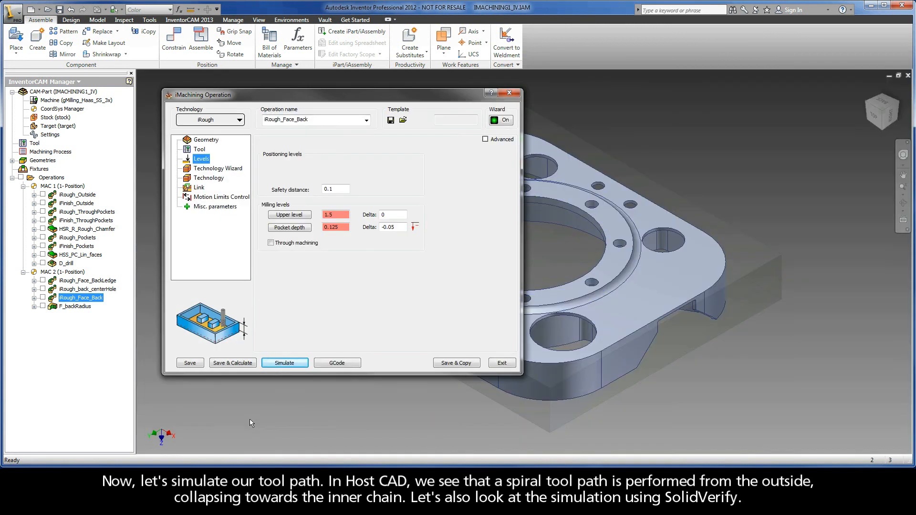
{"action": "left_click", "coordinate": [490, 364]}
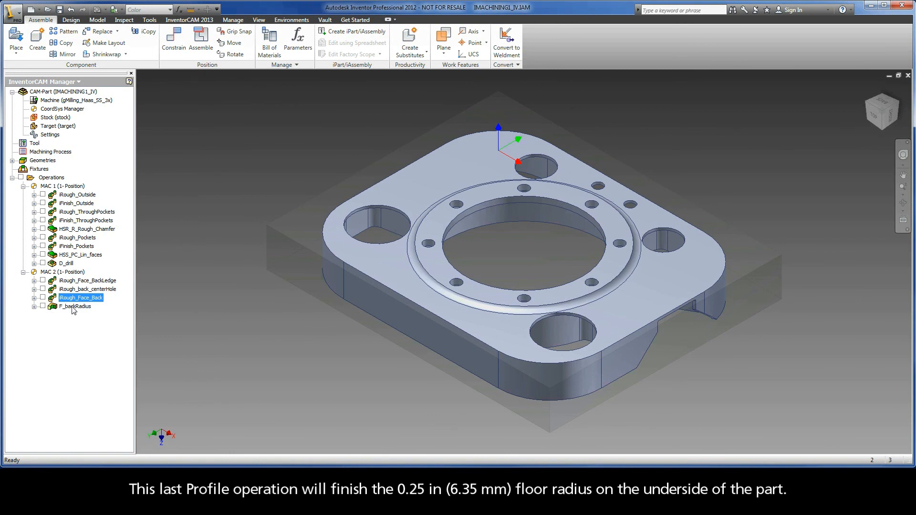
Step: Open the F_backRadius profile operation and review its geometry chain and tool definition
{"action": "left_click", "coordinate": [73, 308]}
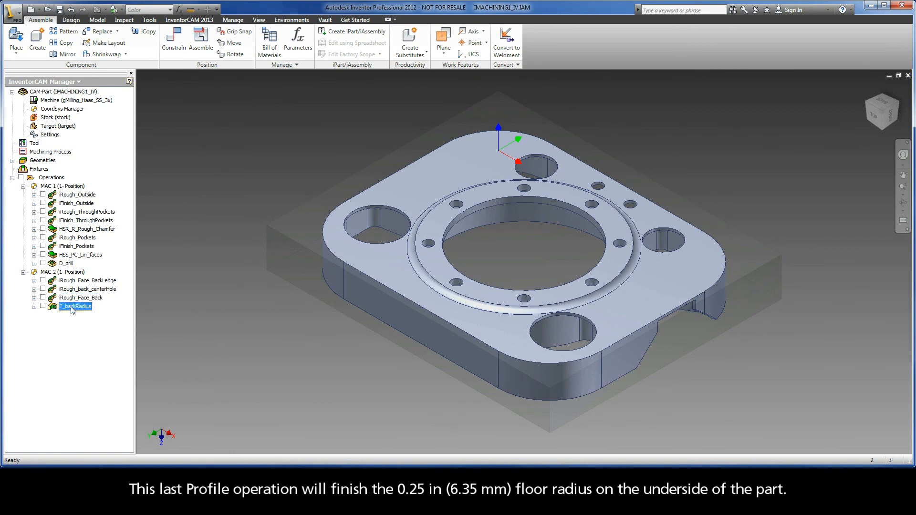
{"action": "double_click", "coordinate": [72, 306]}
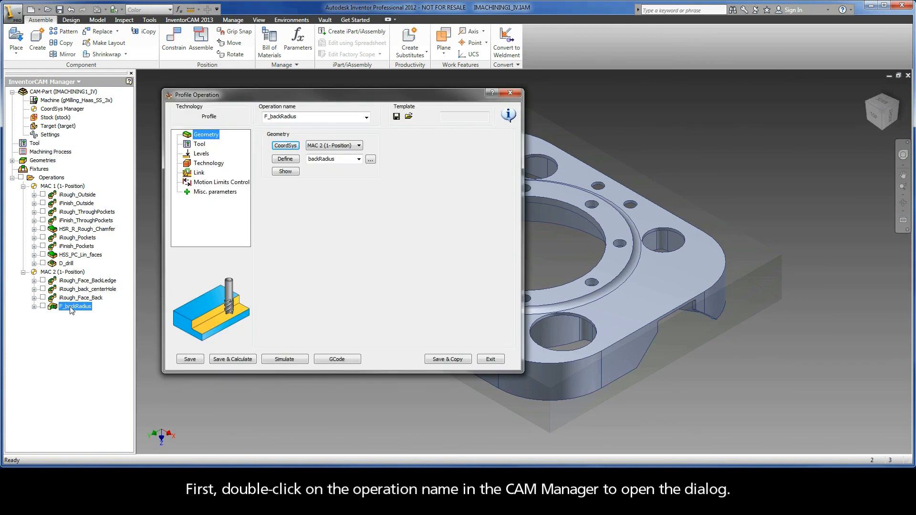
{"action": "left_click", "coordinate": [285, 172]}
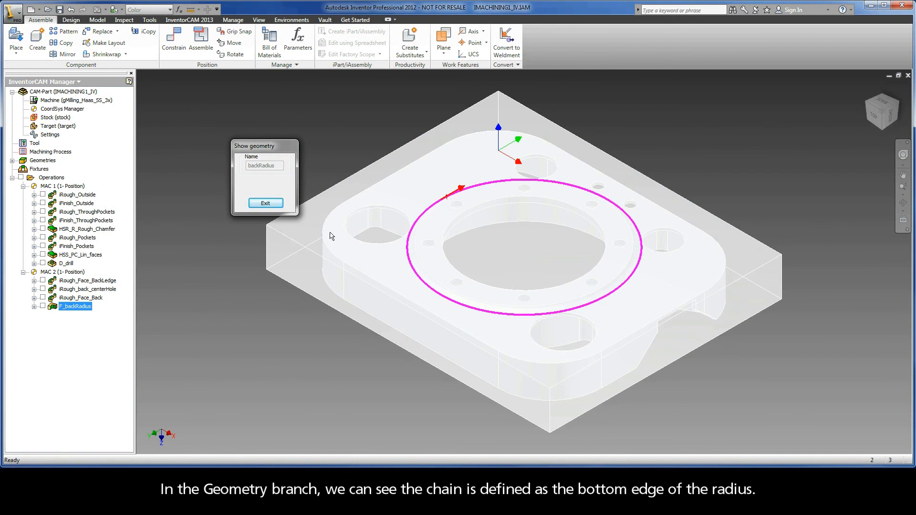
{"action": "left_click", "coordinate": [266, 203]}
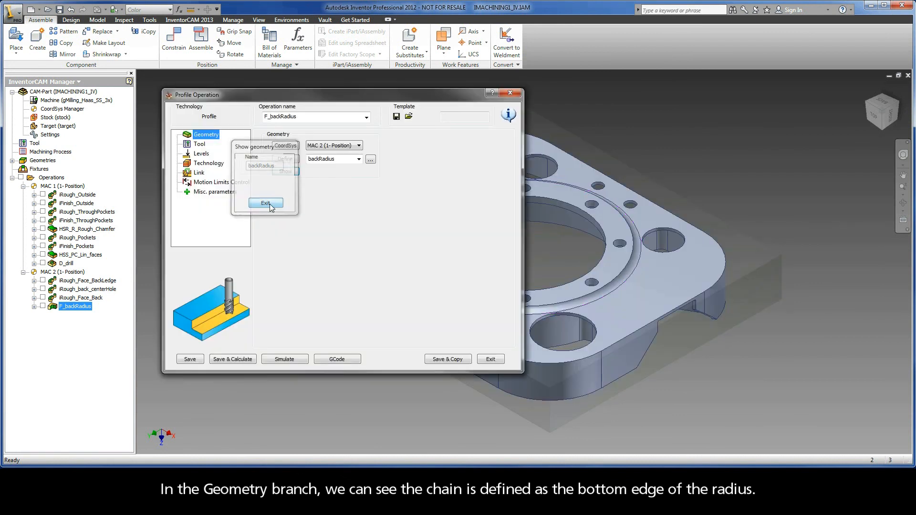
{"action": "left_click", "coordinate": [200, 144]}
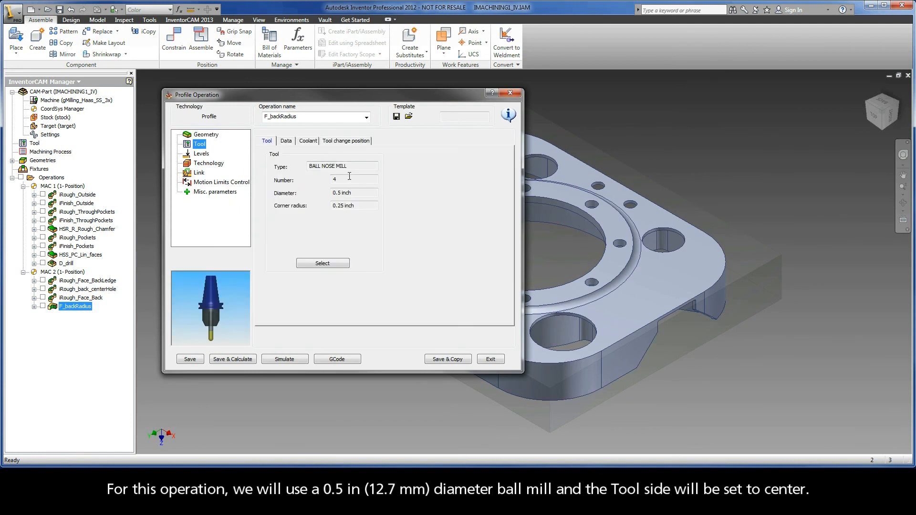
Step: Review the F_backRadius technology settings, including the floor offset, and the arc radius used for lead in and lead out
{"action": "left_click", "coordinate": [203, 163]}
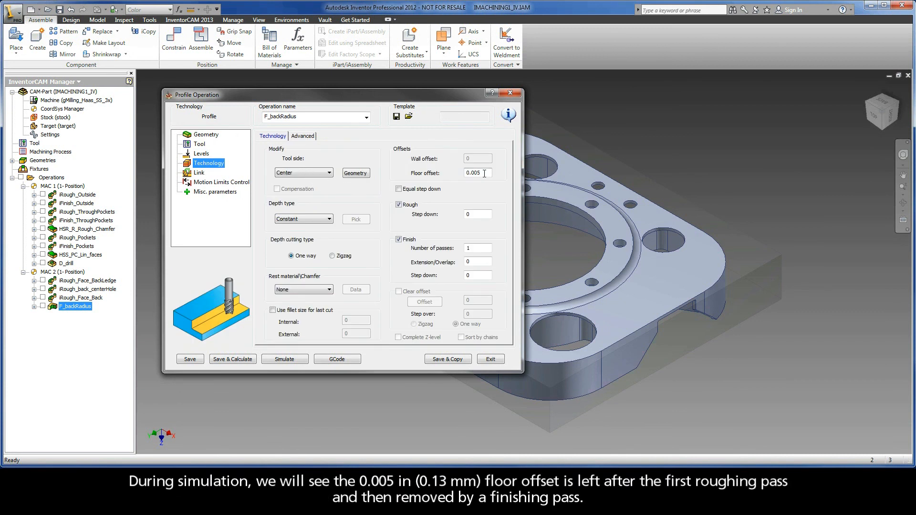
{"action": "left_click_drag", "start_coordinate": [483, 173], "coordinate": [442, 175]}
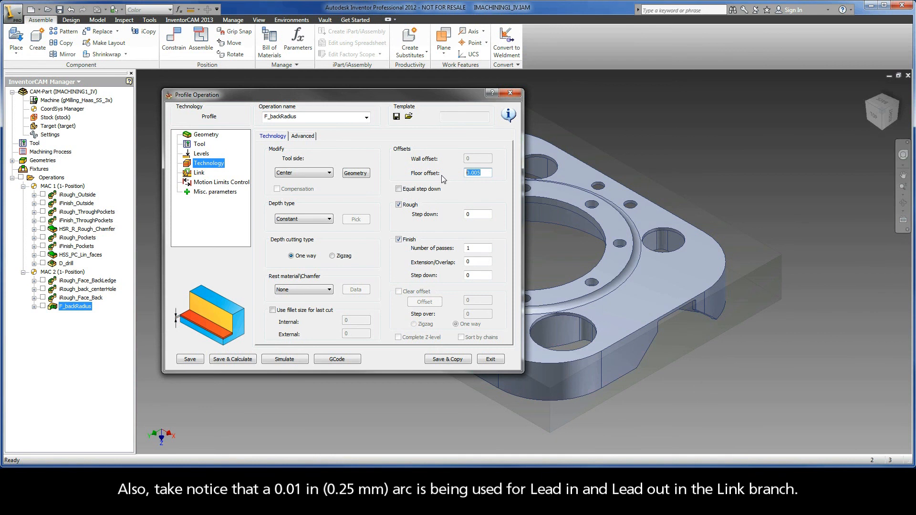
{"action": "left_click", "coordinate": [197, 173]}
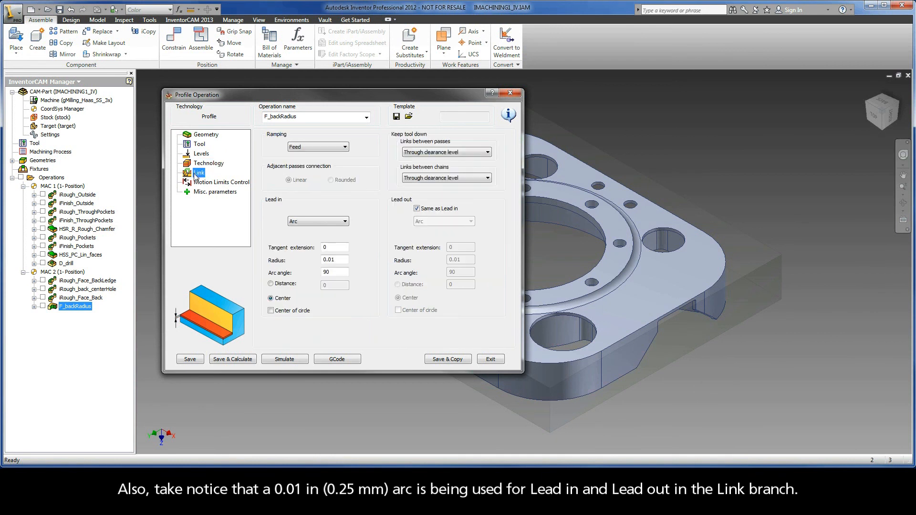
{"action": "double_click", "coordinate": [328, 260]}
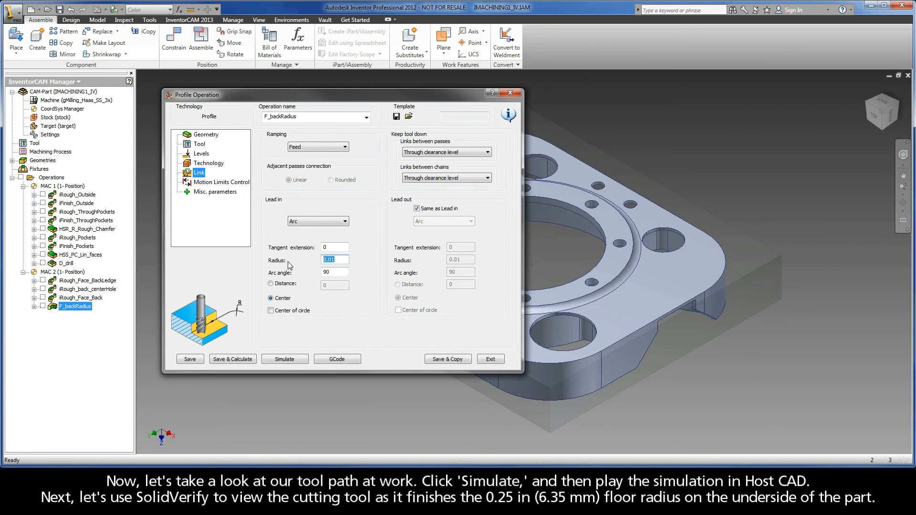
Step: Simulate the F_backRadius tool path in Host CAD mode at slightly under half speed
{"action": "left_click", "coordinate": [286, 360]}
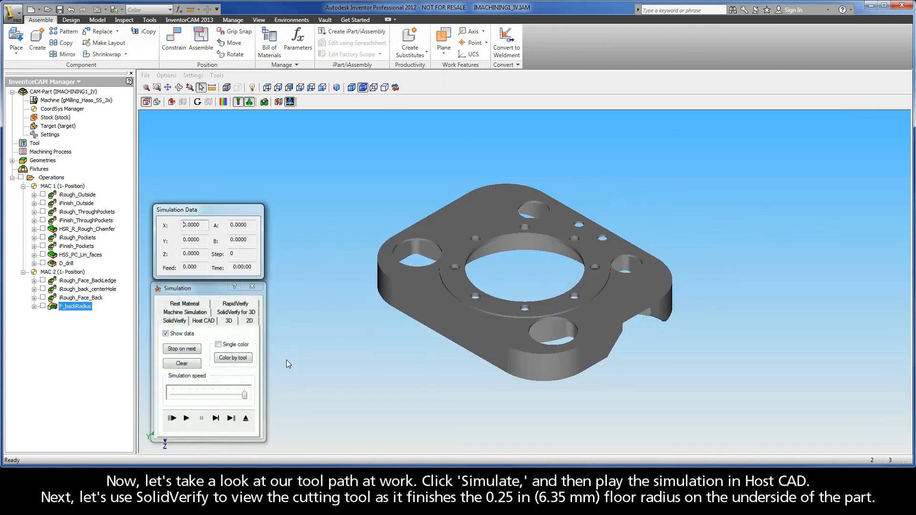
{"action": "left_click", "coordinate": [203, 321]}
{"action": "left_click_drag", "start_coordinate": [245, 397], "coordinate": [205, 397]}
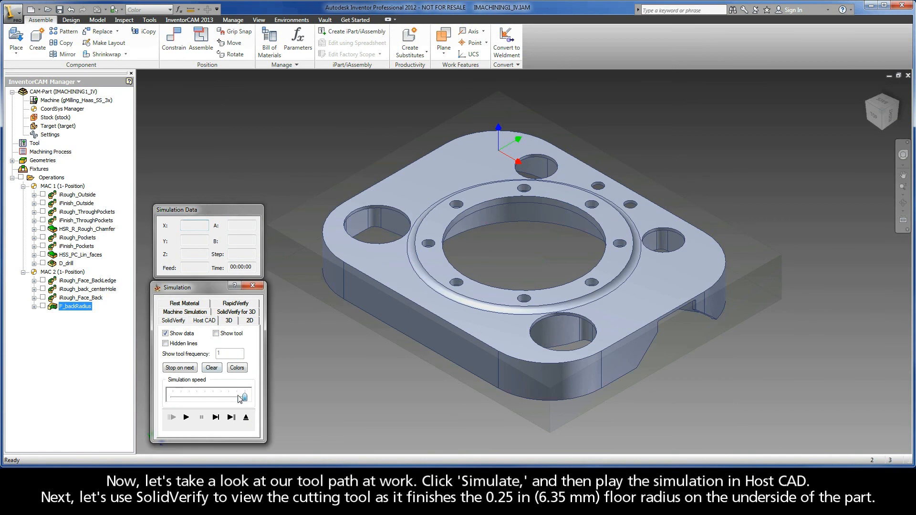
{"action": "left_click", "coordinate": [186, 418]}
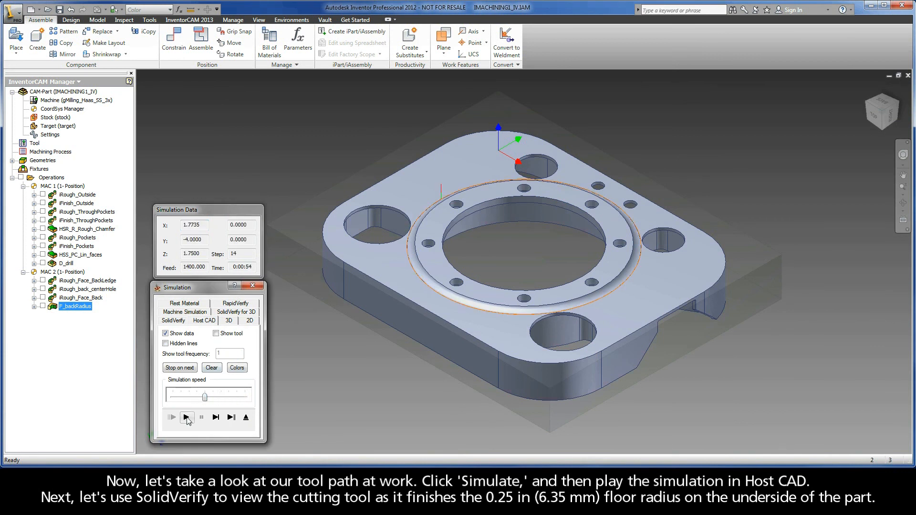
Step: Simulate F_backRadius on the solid stock in SolidVerify mode at slightly over half speed and exit the simulation
{"action": "left_click", "coordinate": [174, 321]}
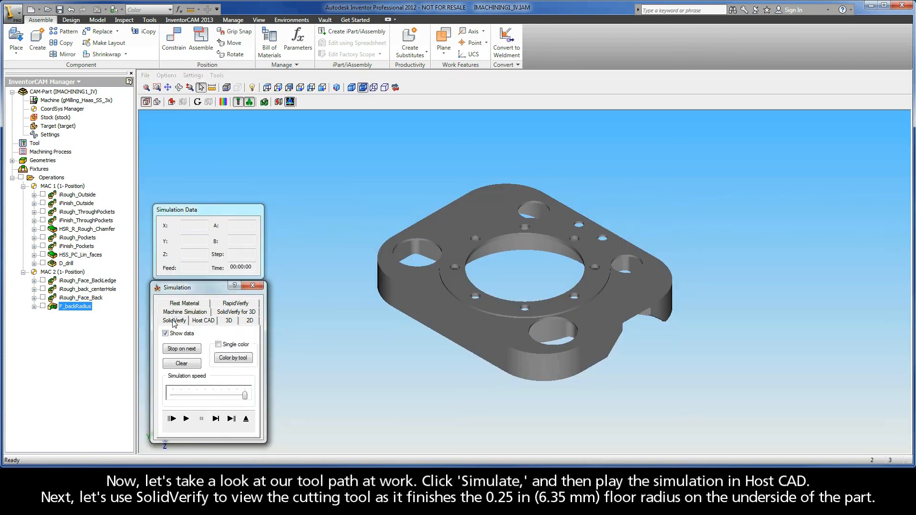
{"action": "left_click_drag", "start_coordinate": [245, 395], "coordinate": [213, 396]}
{"action": "left_click", "coordinate": [186, 419]}
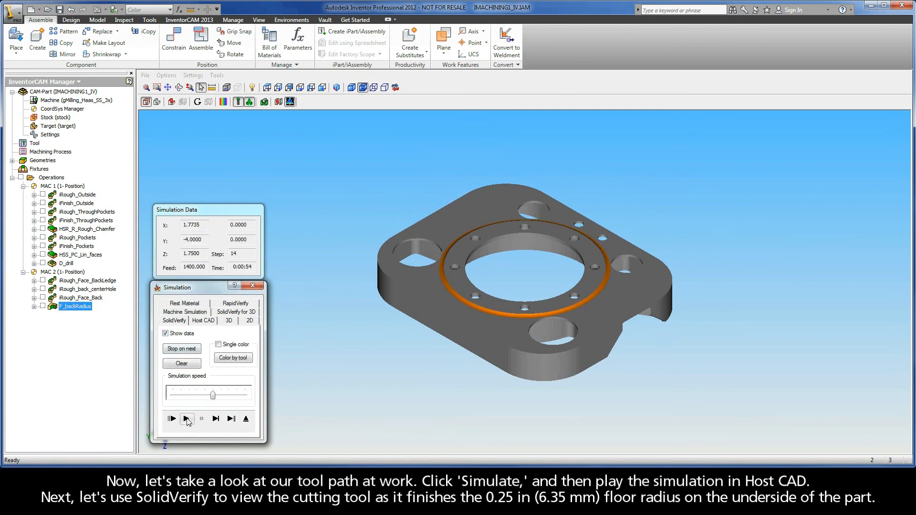
{"action": "left_click", "coordinate": [245, 420]}
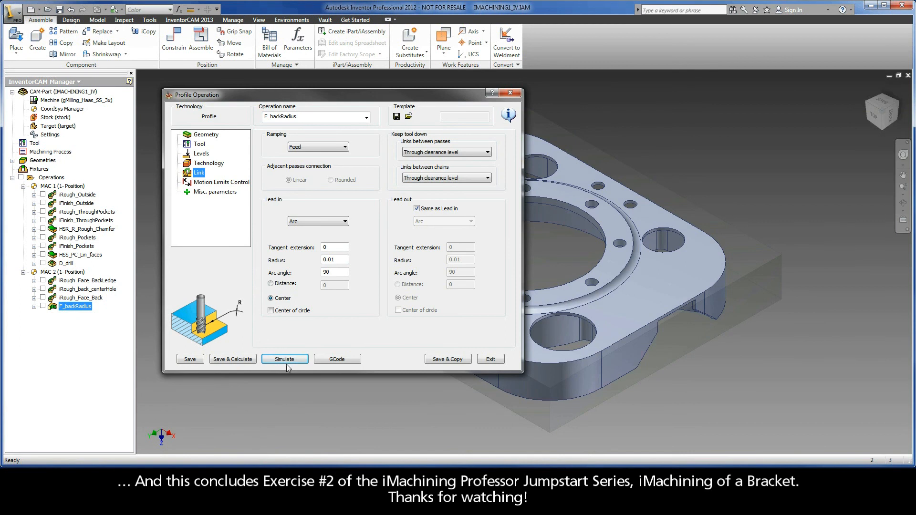